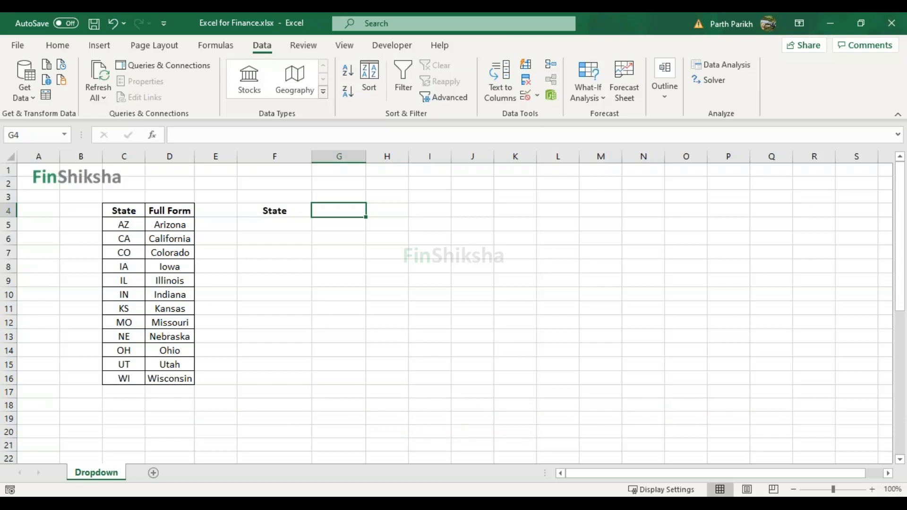
Step: Examine the state abbreviations and full names in the table, and the empty cell G4 beside the State label
click(129, 31)
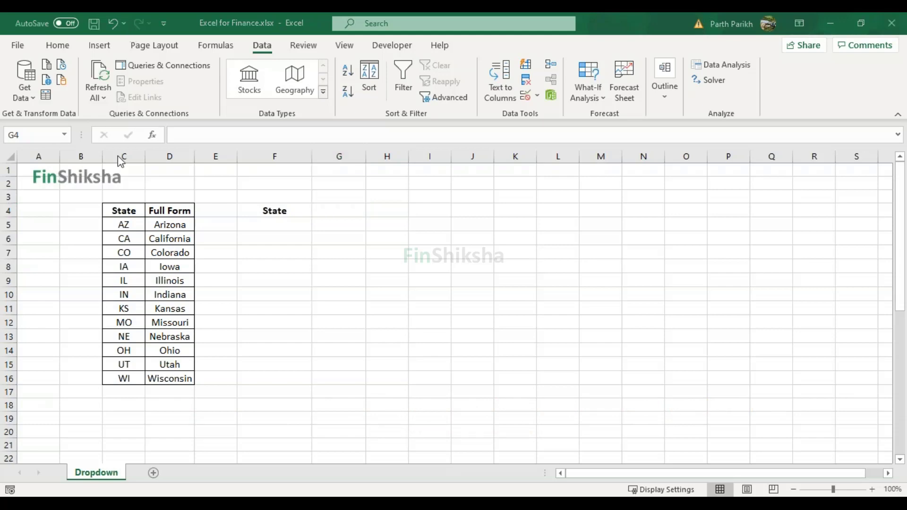
click(123, 209)
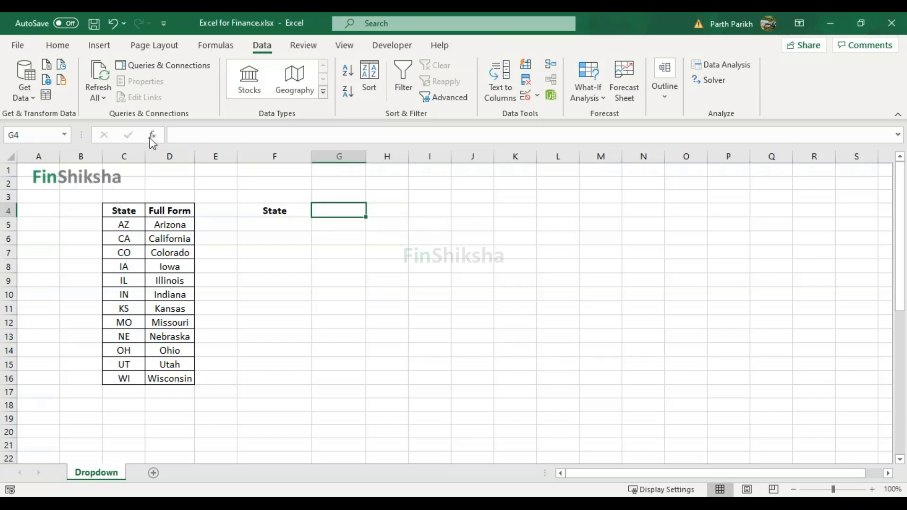
click(123, 209)
click(170, 207)
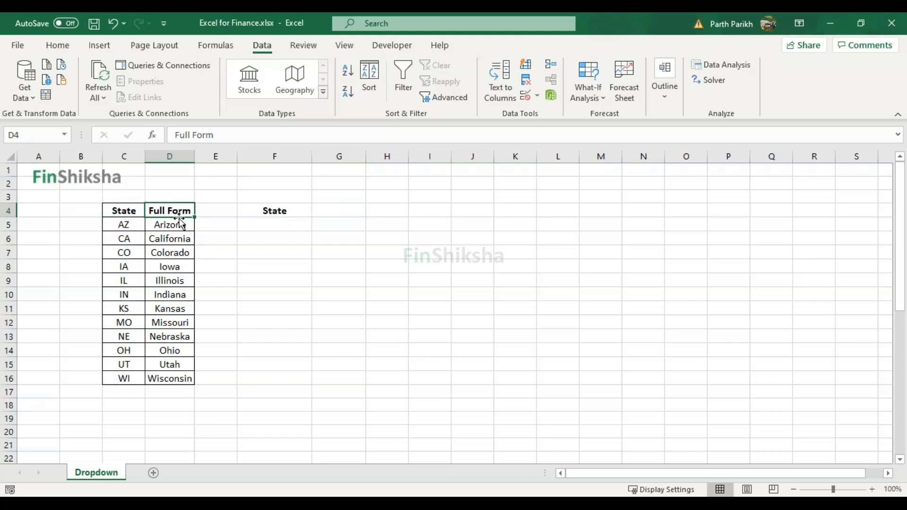
click(130, 223)
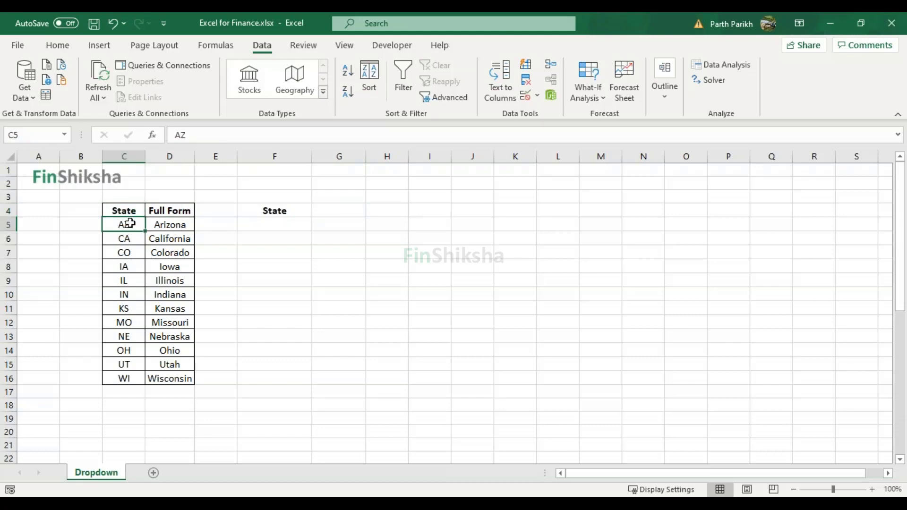
click(162, 224)
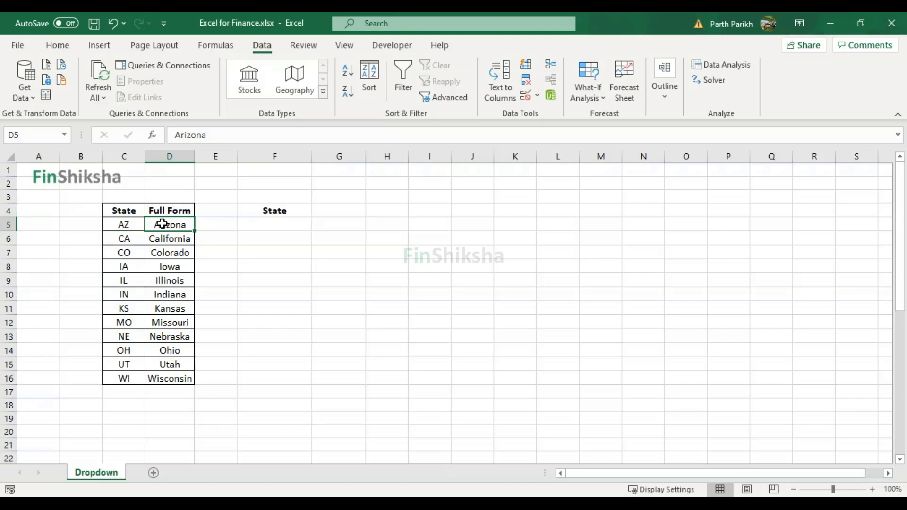
click(341, 209)
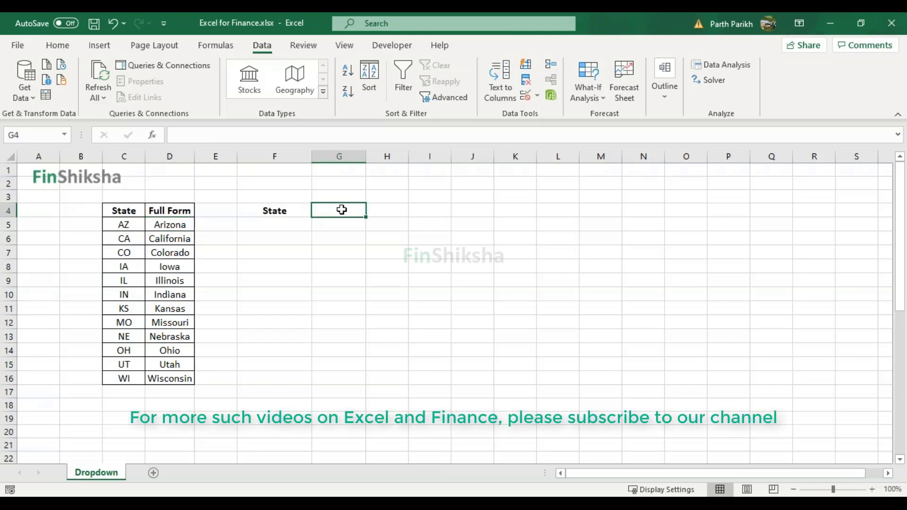
click(698, 258)
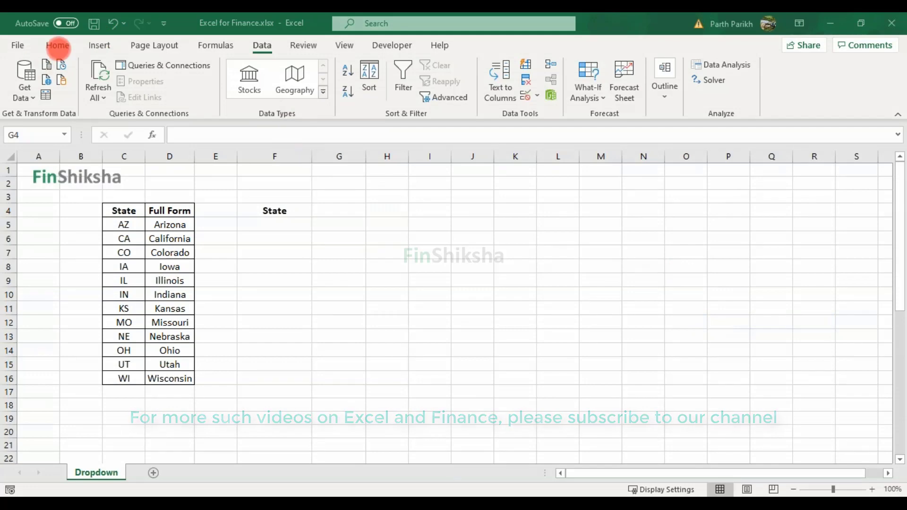
click(57, 45)
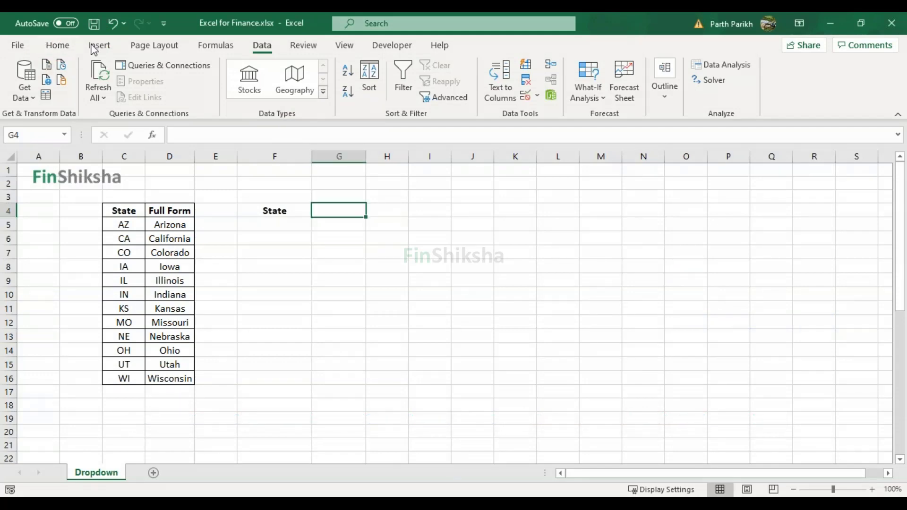
click(65, 47)
click(97, 49)
click(152, 50)
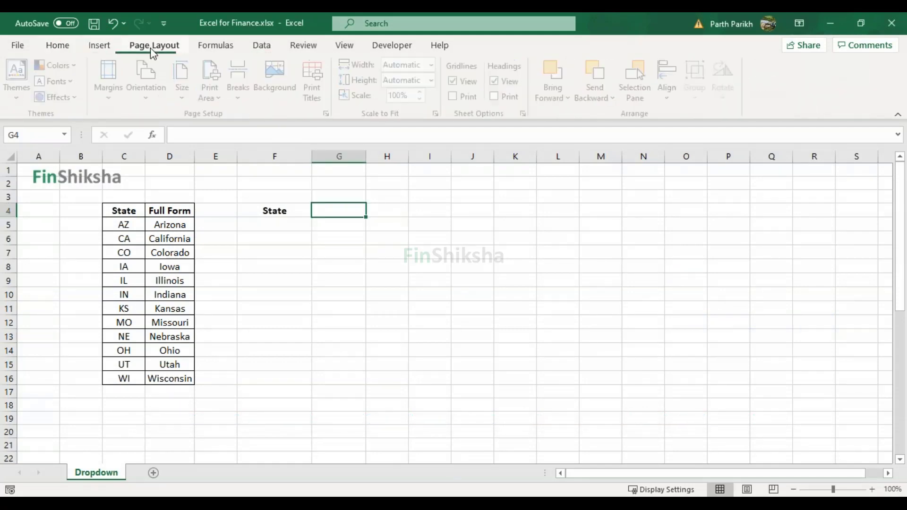
click(218, 51)
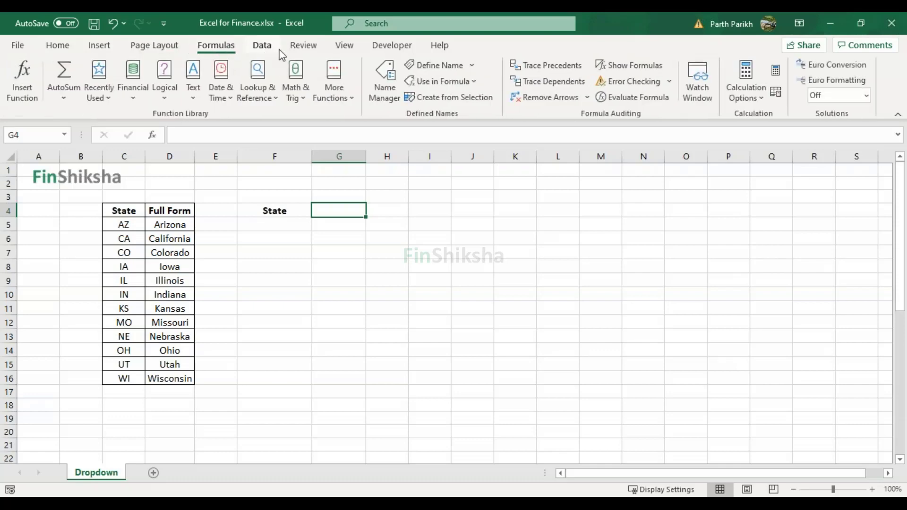
click(263, 47)
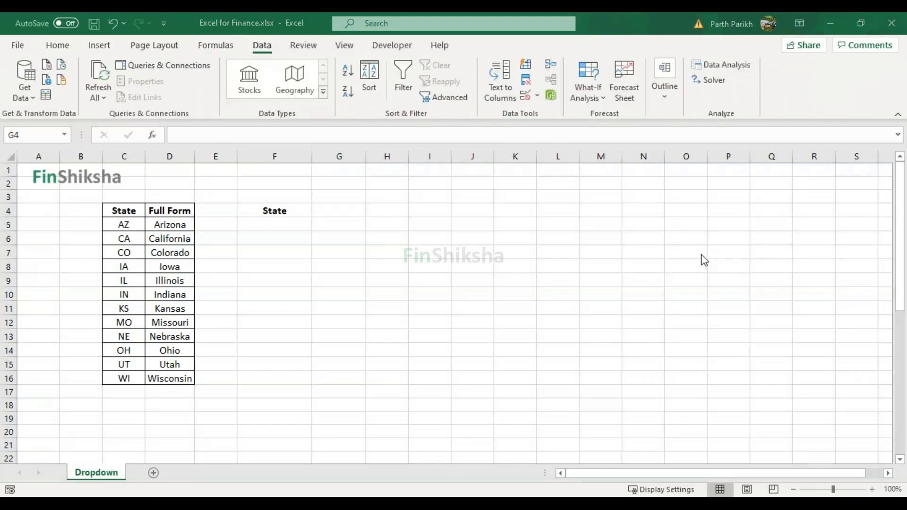
click(261, 46)
click(540, 95)
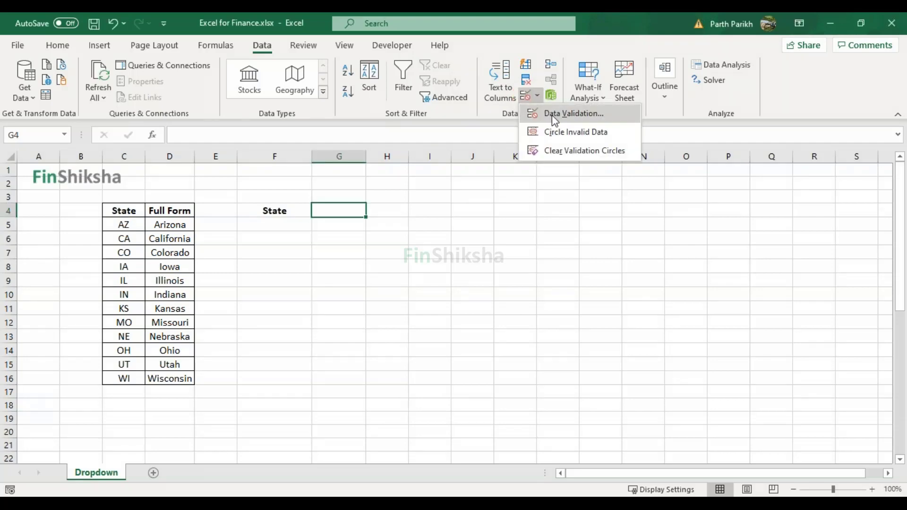
click(553, 115)
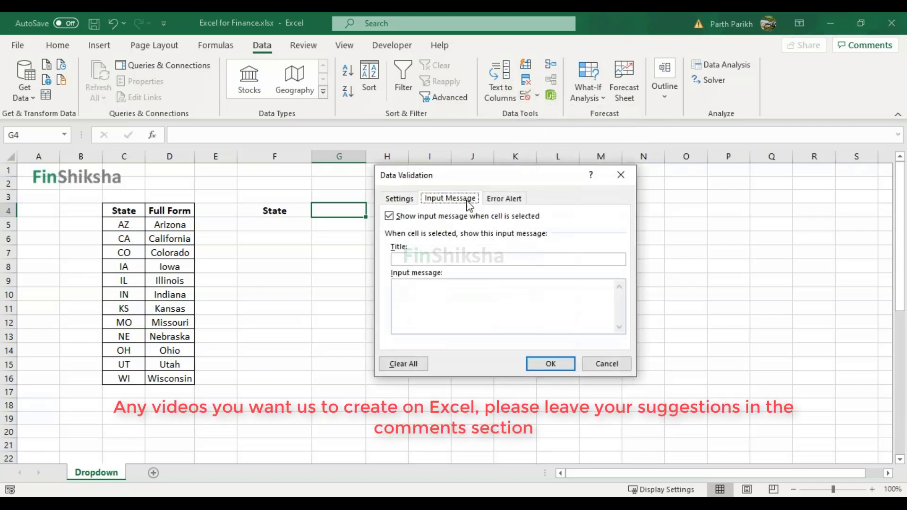
click(399, 198)
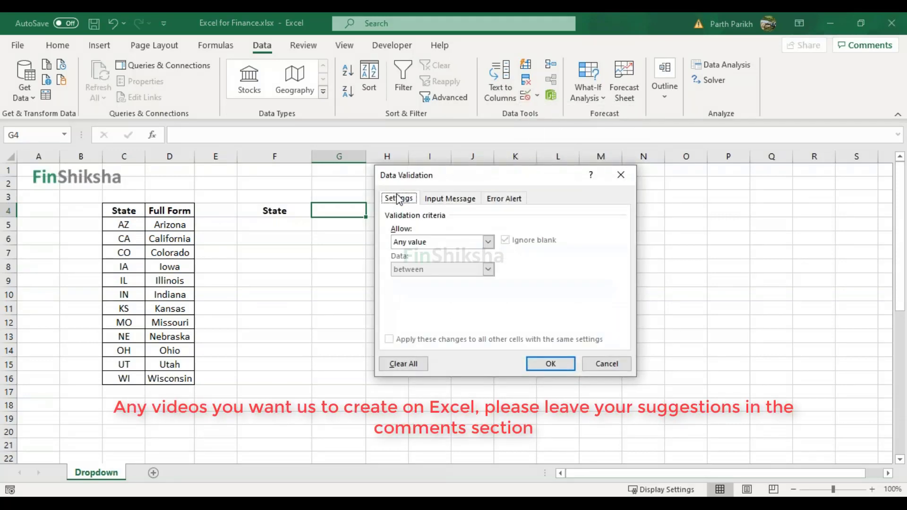
click(488, 242)
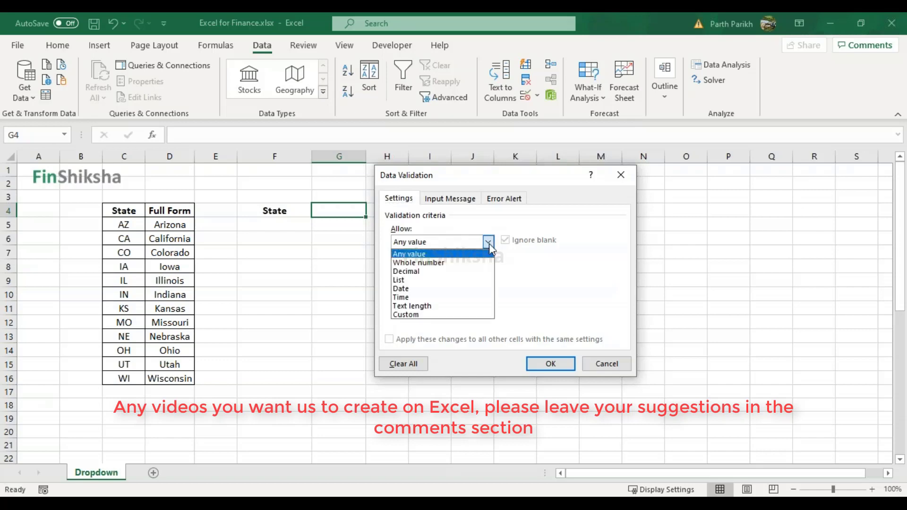
click(450, 280)
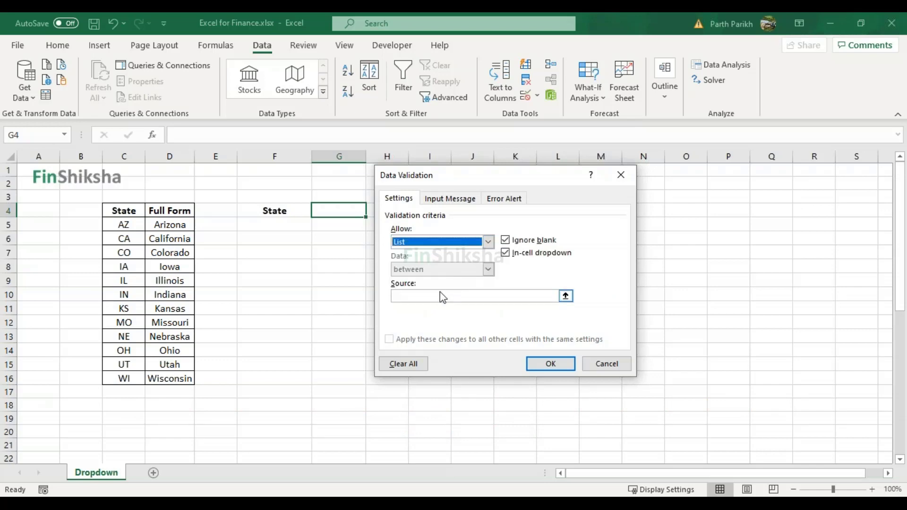
click(609, 365)
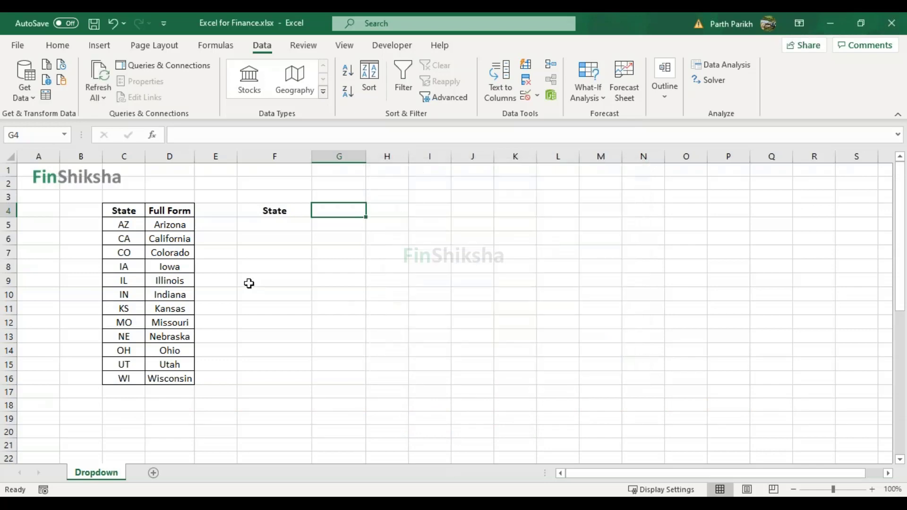
Step: Enter "Data" in cell G11 as the first line of the instruction notes
click(332, 307)
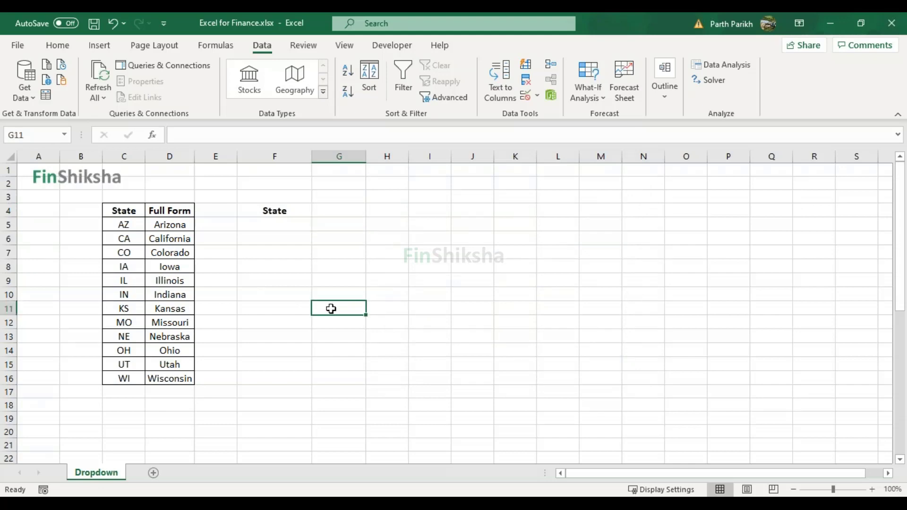
text(Home)
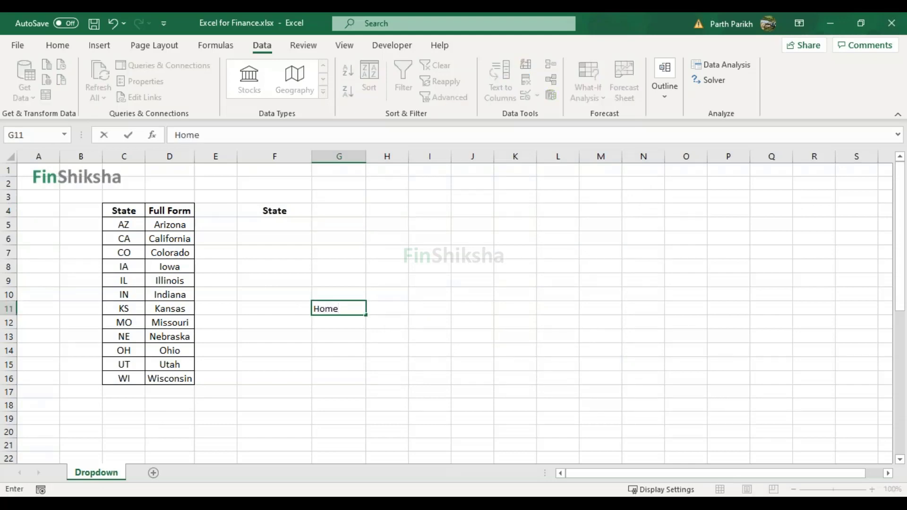
key(Return)
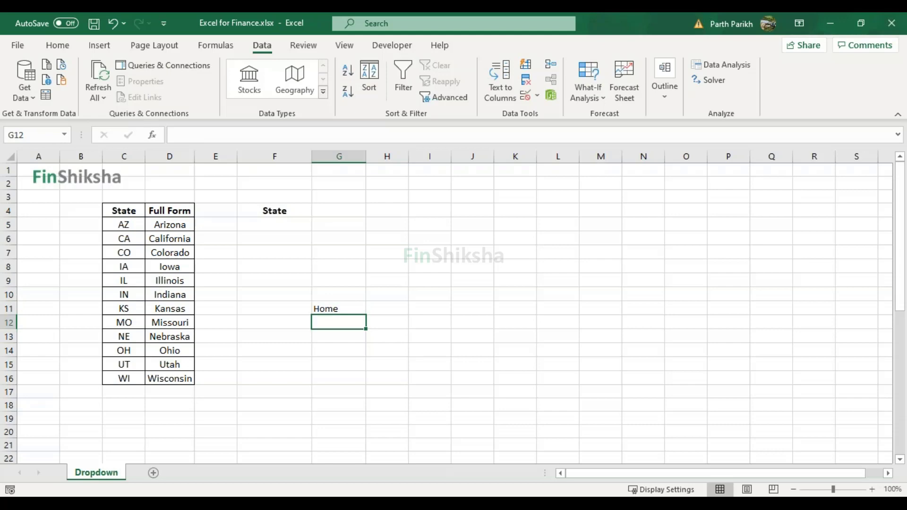
key(BackSpace)
key(Up)
text(Data)
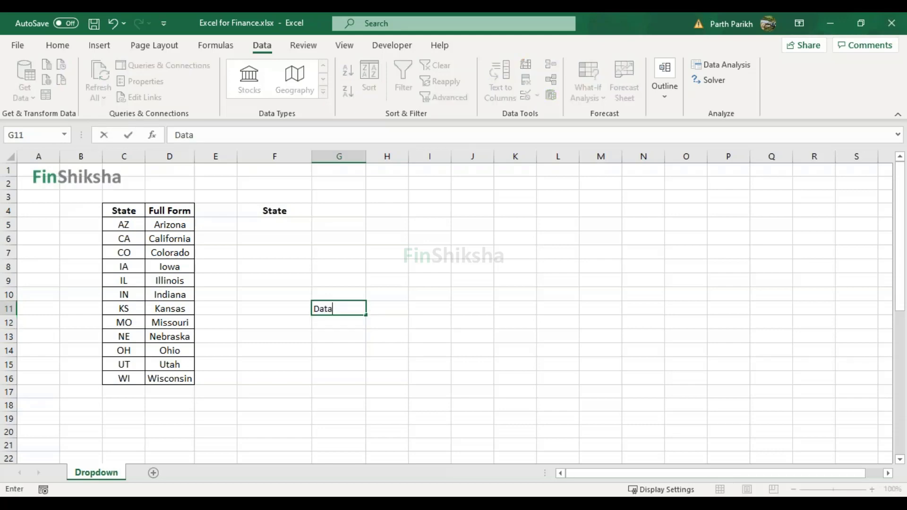
key(Return)
Step: Add the notes "Data Tools" in cell G12 and "Data Validation" in cell G13
text(Data)
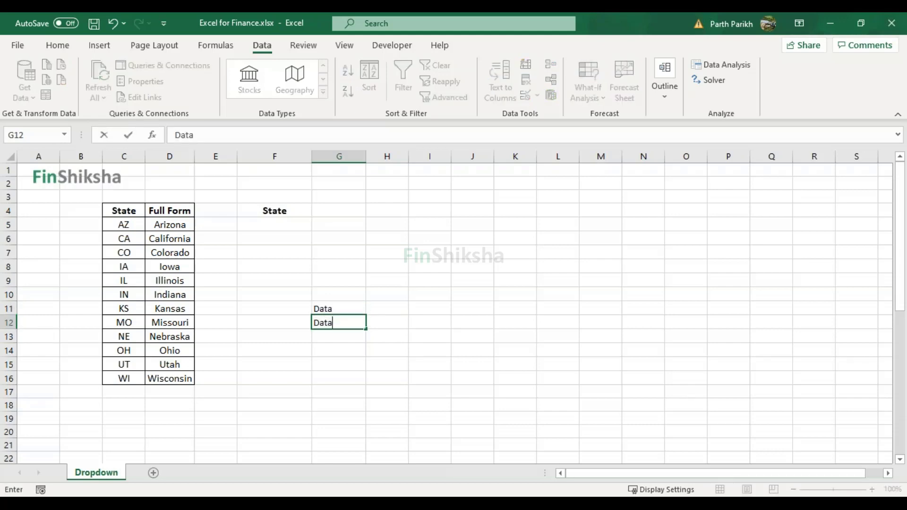
text( Tools)
key(Return)
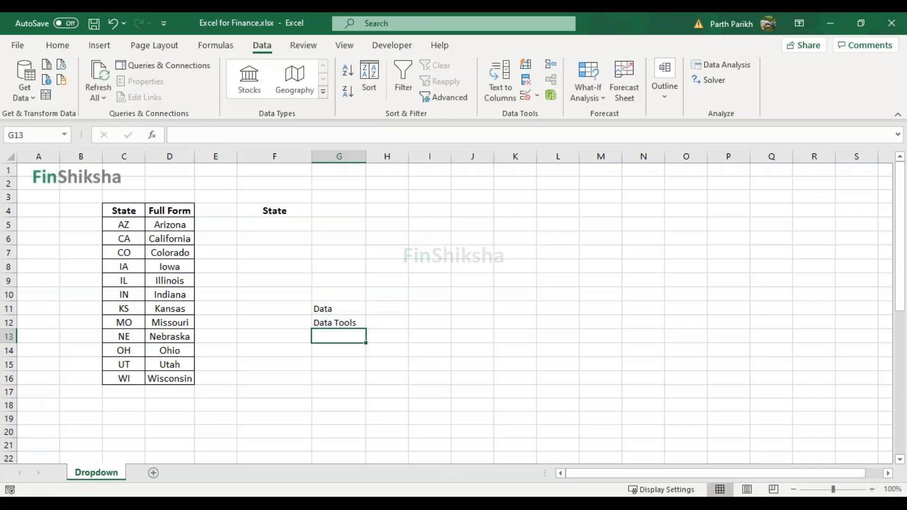
text(Data V)
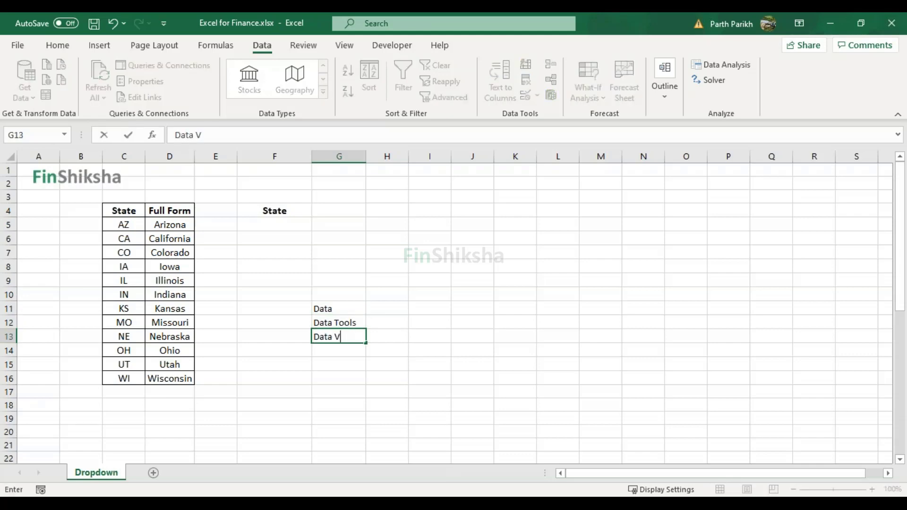
text(alidation)
key(Return)
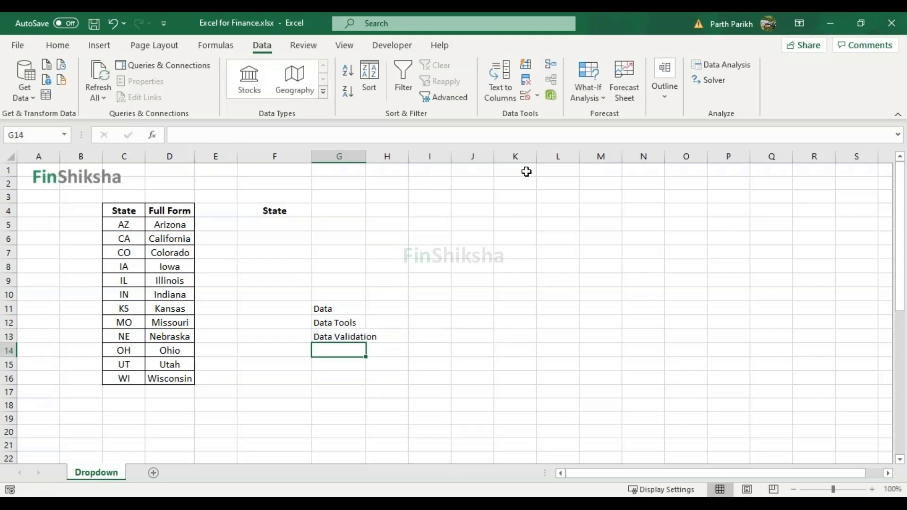
click(537, 97)
click(567, 113)
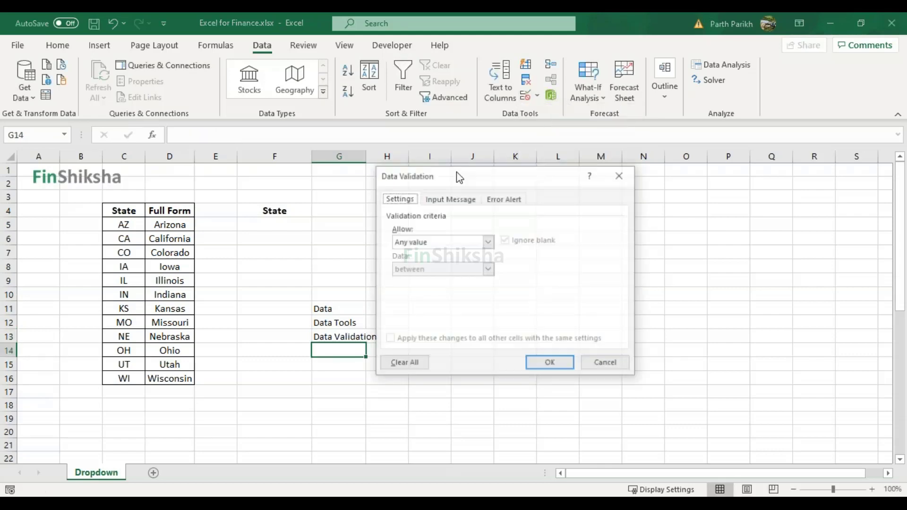
click(488, 241)
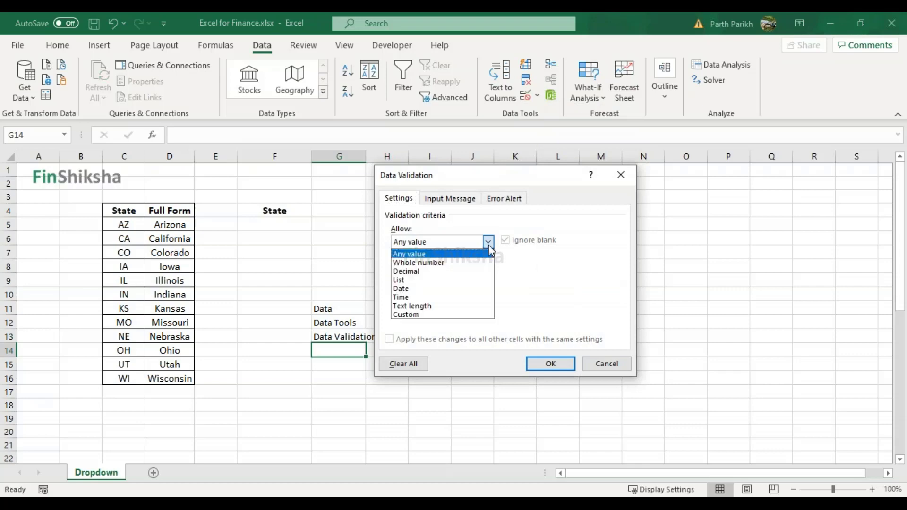
key(Escape)
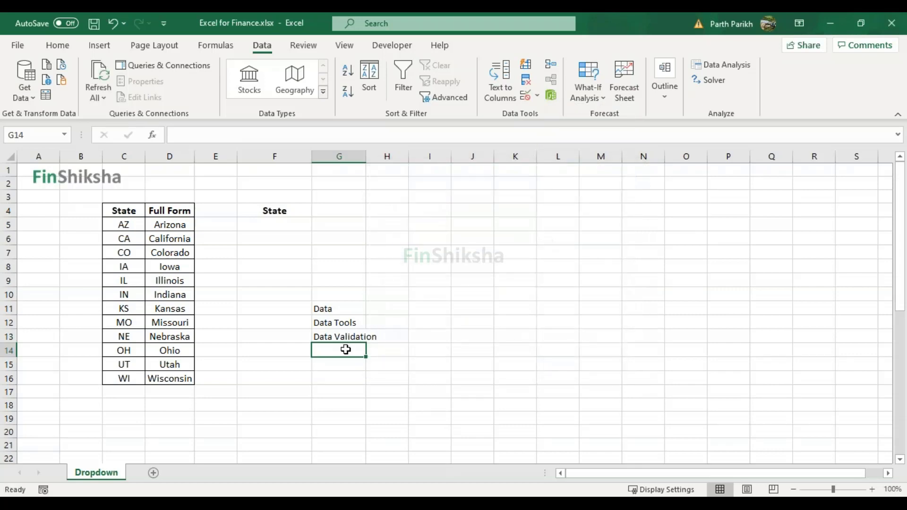
Step: Add the note "Settings" in cell G14 below the Data Validation line
text(Setting)
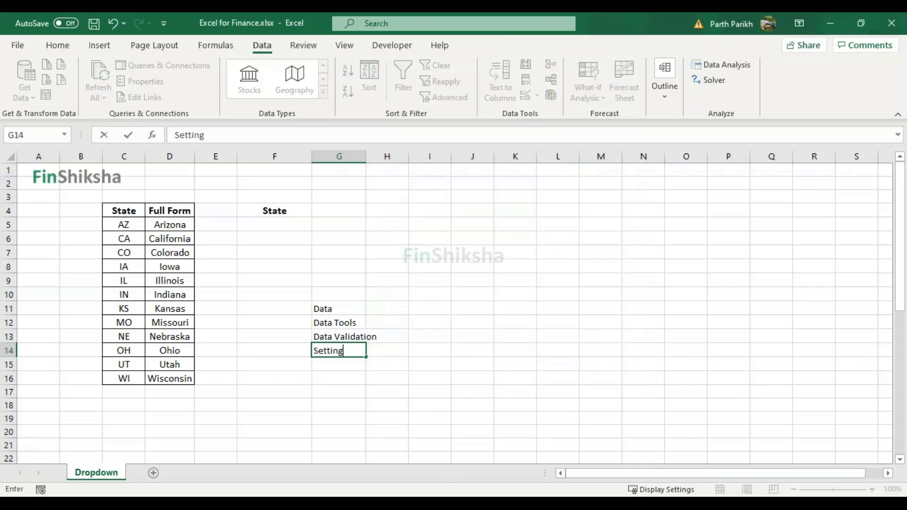
key(Return)
click(338, 351)
key(F2)
text(s)
key(Return)
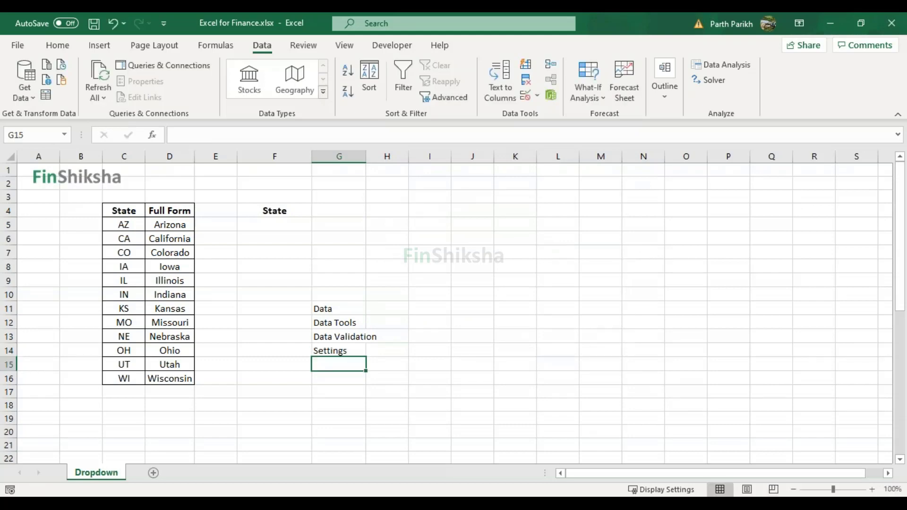
Step: Enter "Allow --> List" in cell G15 as the last line of the notes
text(Allowa)
key(BackSpace)
text(-)
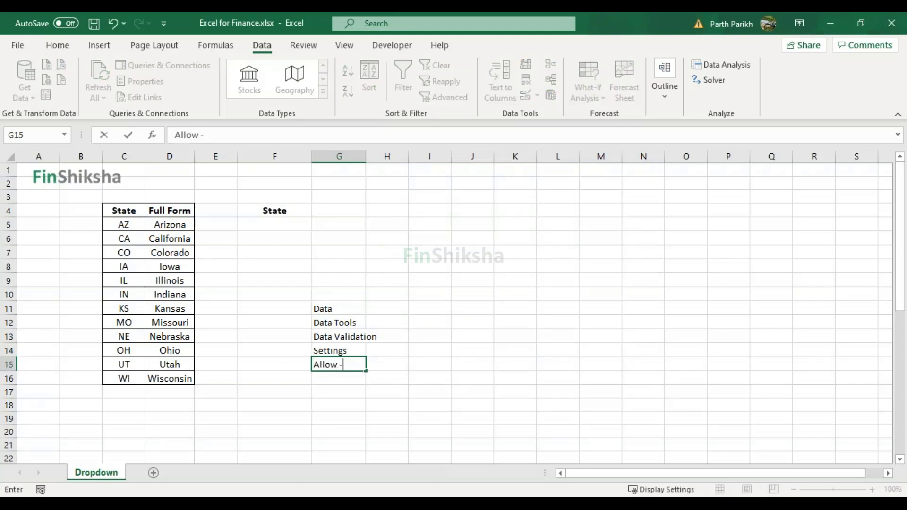
text(-> Data Validatio)
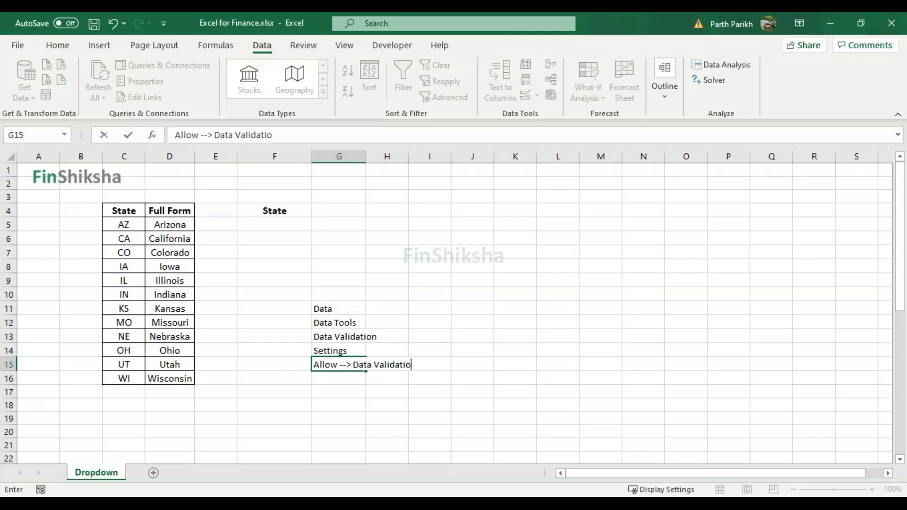
key(BackSpace)
key(BackSpace)
key(BackSpace)
key(BackSpace)
key(BackSpace)
key(BackSpace)
key(BackSpace)
key(BackSpace)
key(BackSpace)
key(BackSpace)
key(BackSpace)
key(BackSpace)
key(BackSpace)
key(BackSpace)
key(BackSpace)
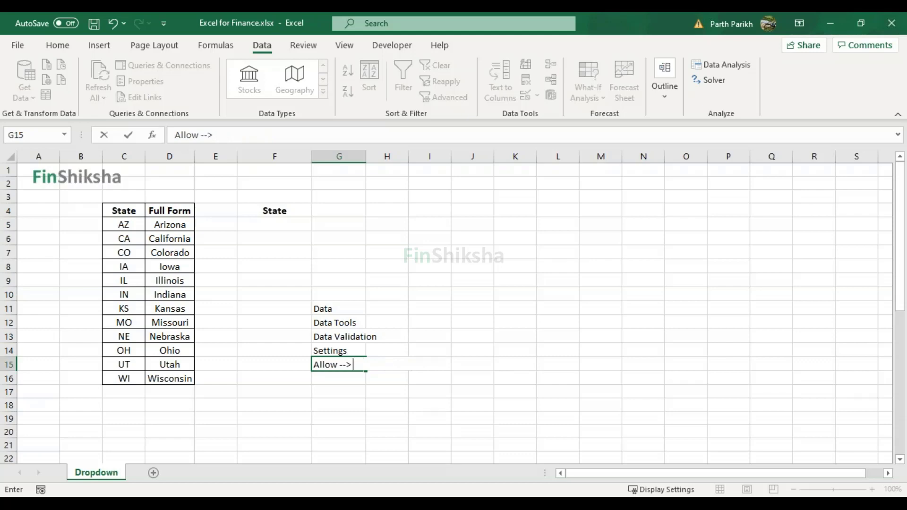
text(List)
key(Return)
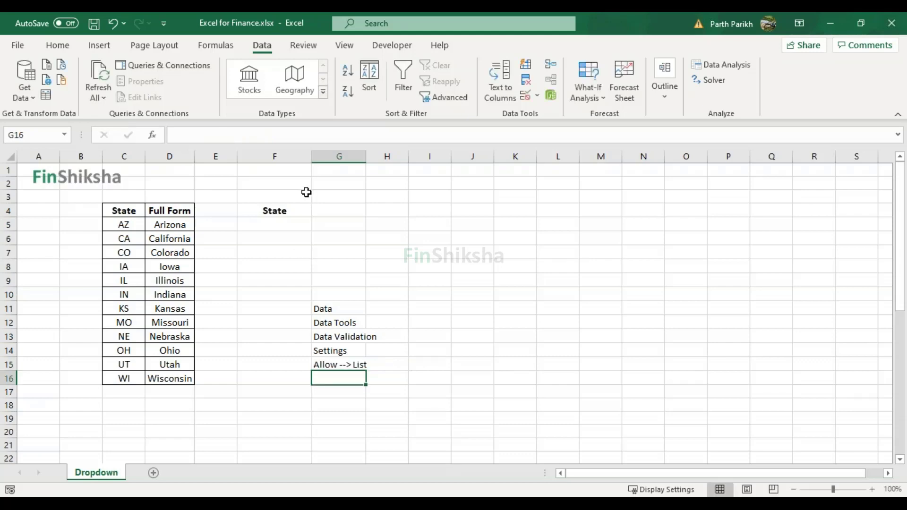
Step: Start a data validation rule on cell G4 that allows a List, ready for its source range
click(333, 221)
click(333, 213)
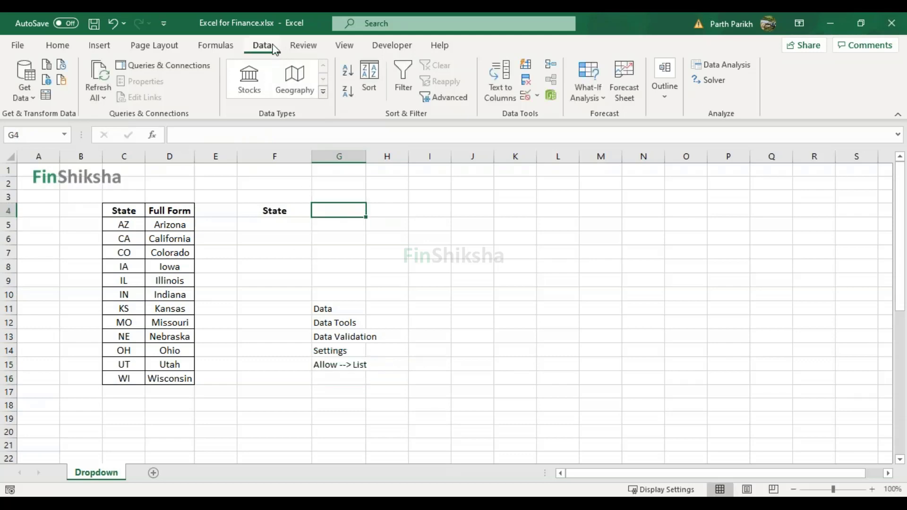
click(537, 95)
click(557, 118)
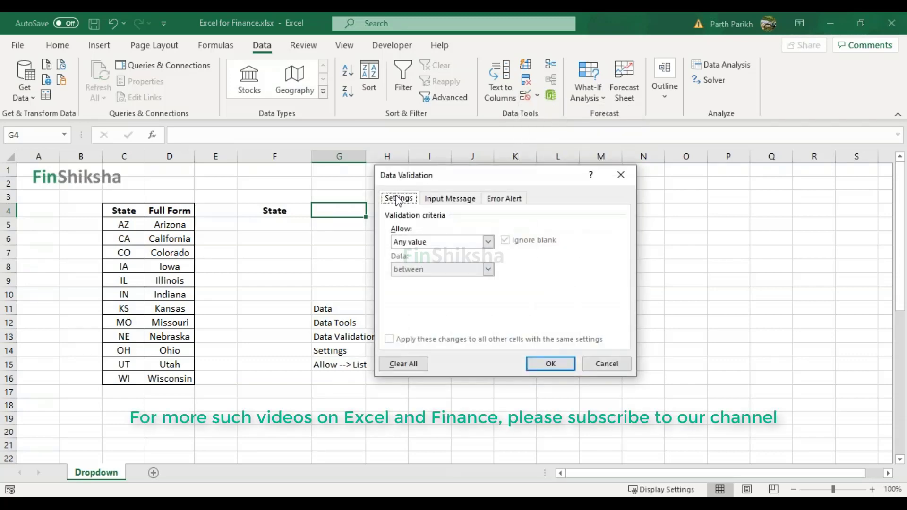
click(488, 242)
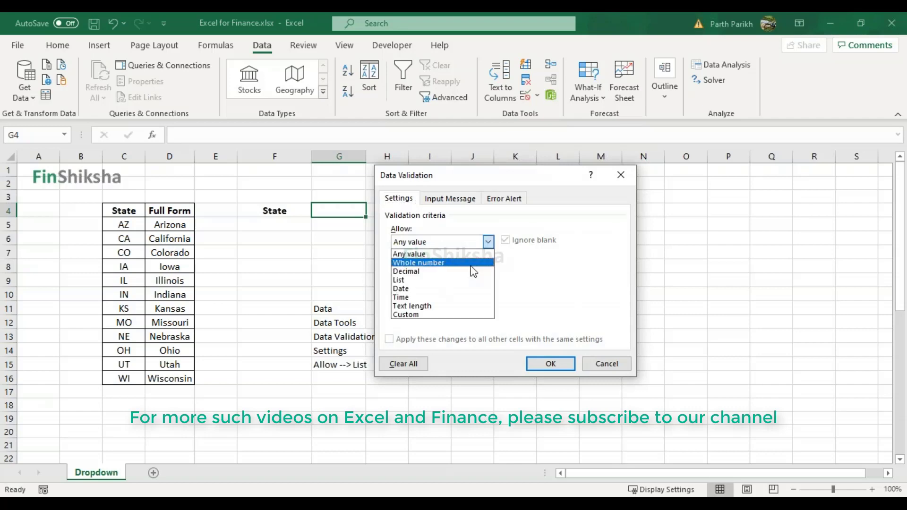
click(461, 280)
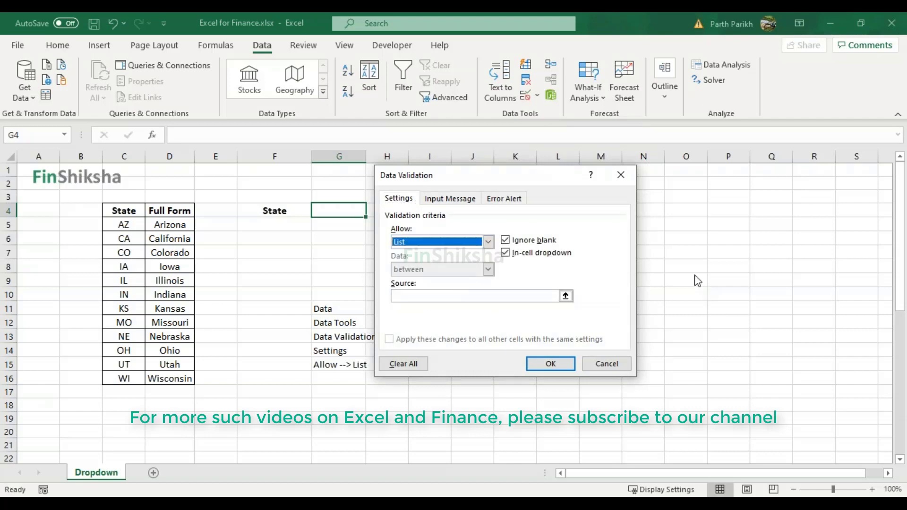
click(695, 260)
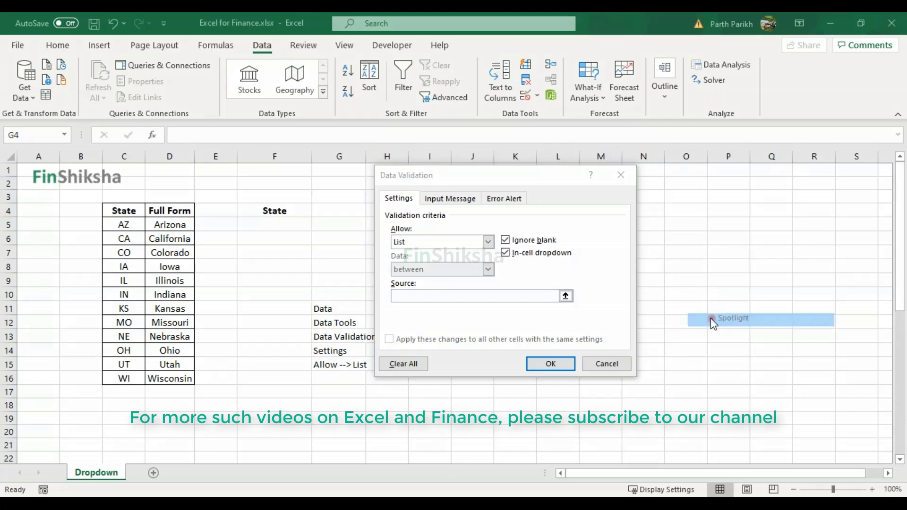
click(391, 294)
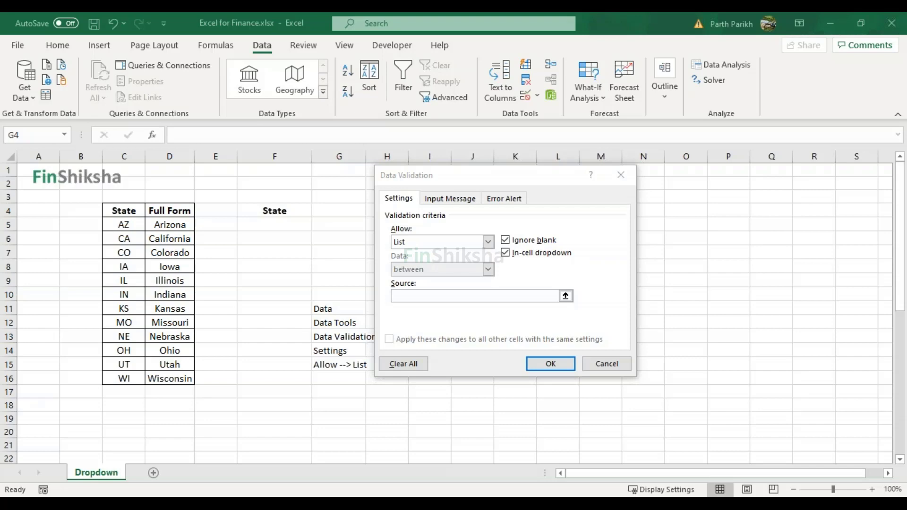
click(410, 296)
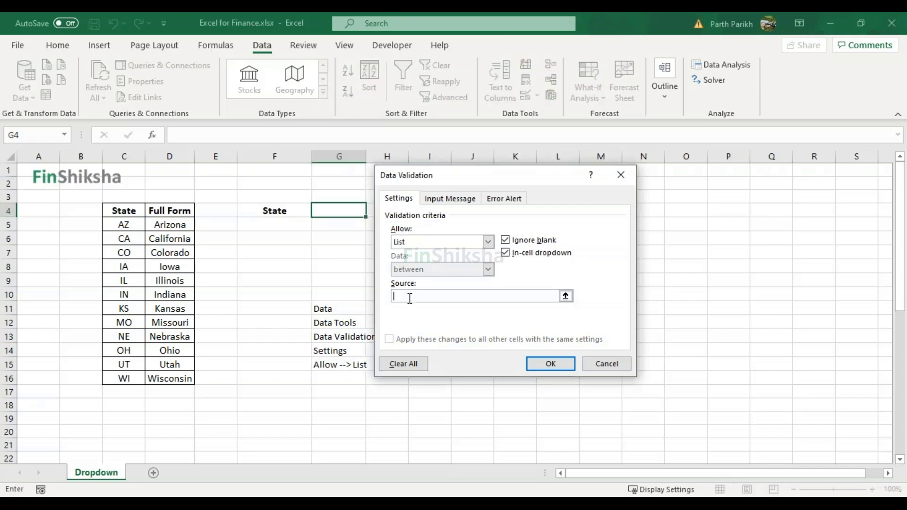
click(123, 242)
key(Up)
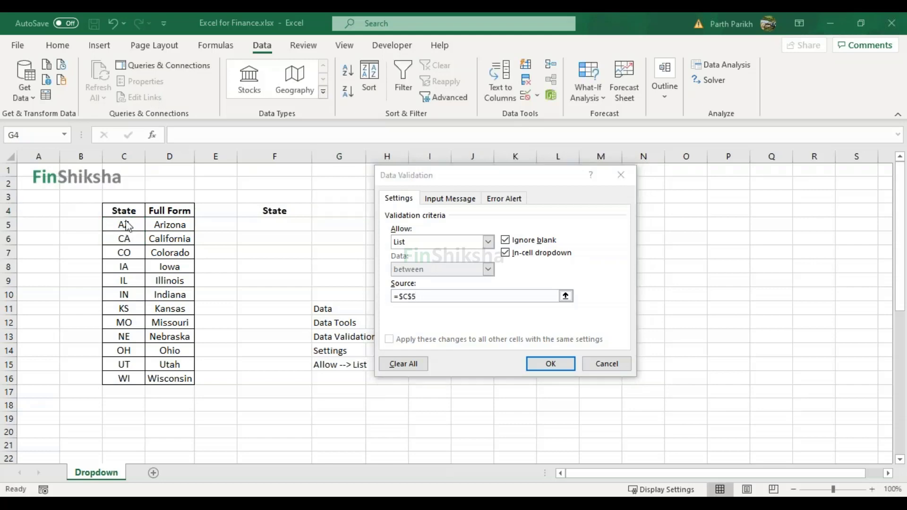
click(432, 296)
key(BackSpace)
key(BackSpace)
key(BackSpace)
key(BackSpace)
key(BackSpace)
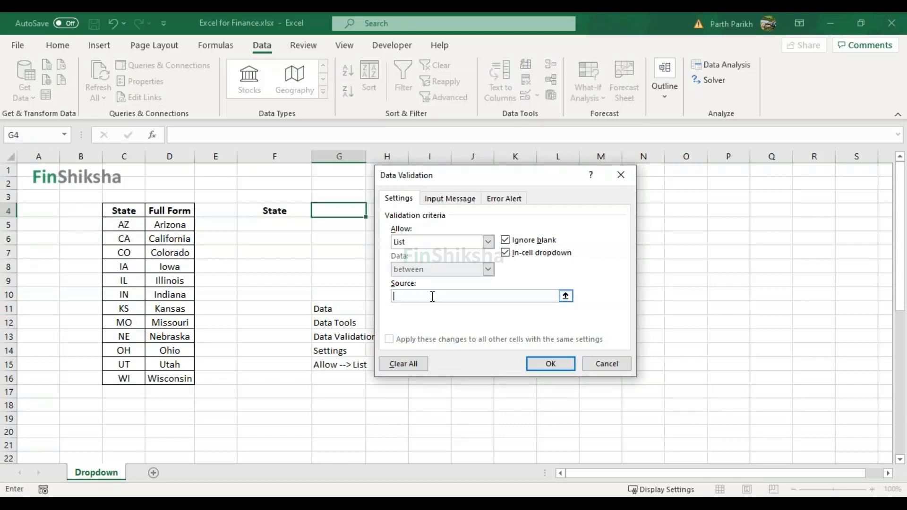
Step: Set the list source to the state codes in C5:C16 and apply the validation to G4
click(138, 197)
click(137, 224)
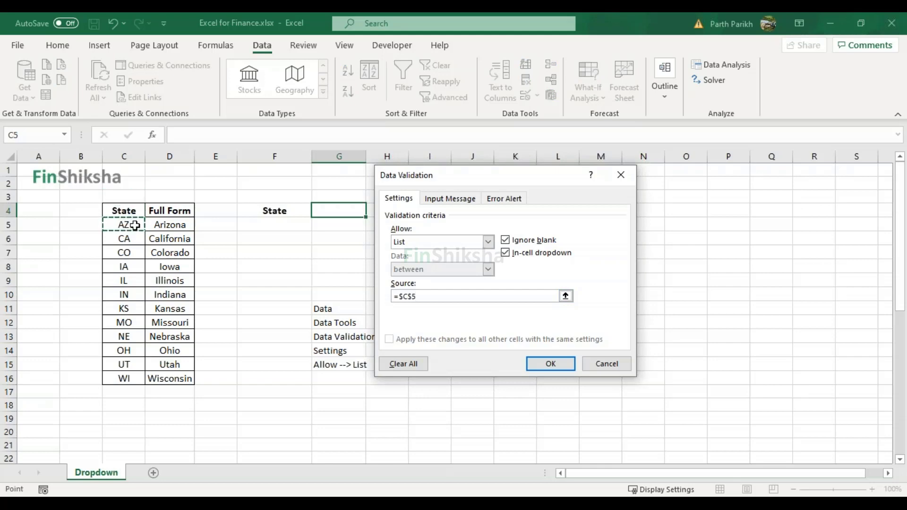
key(ctrl+shift+Down)
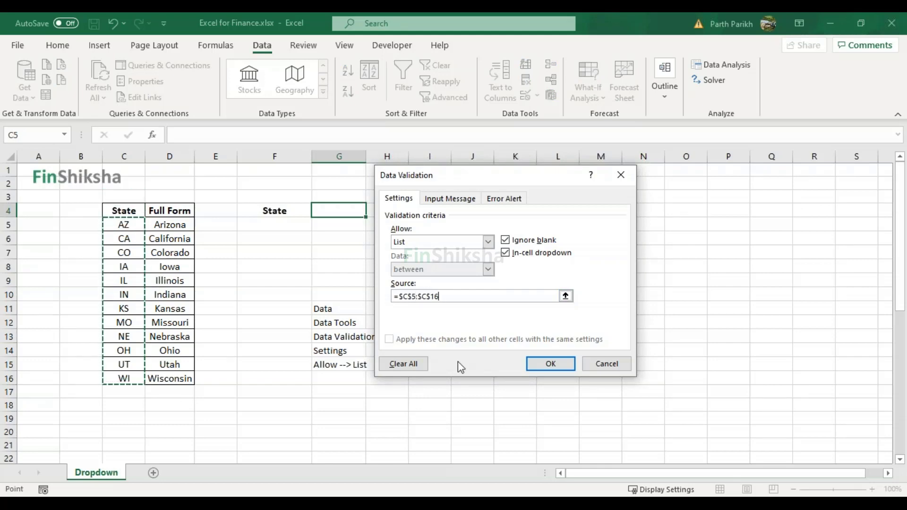
click(545, 366)
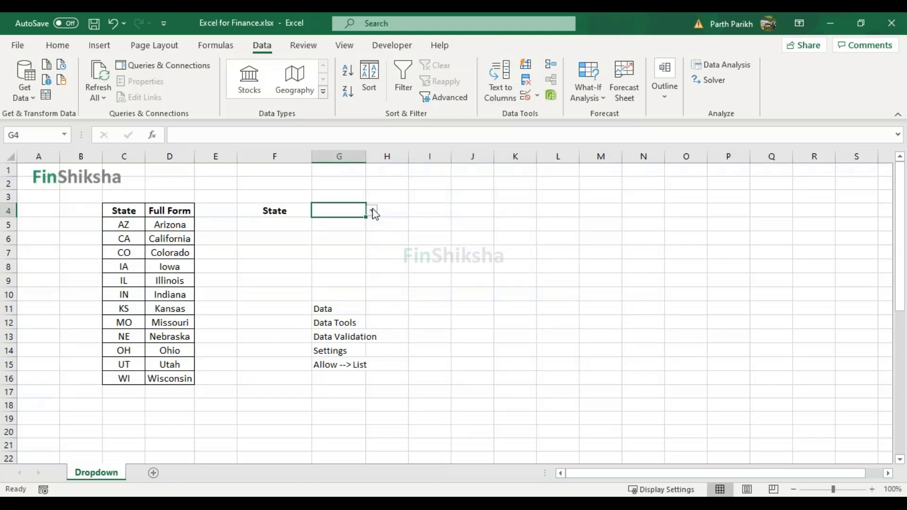
Step: Pick MO from the new dropdown list in cell G4
click(373, 211)
drag(372, 246, 374, 294)
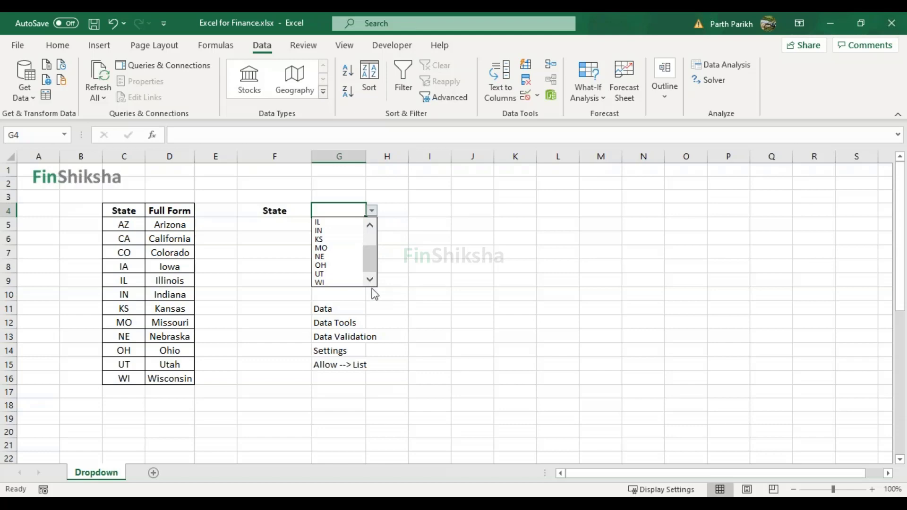
click(337, 248)
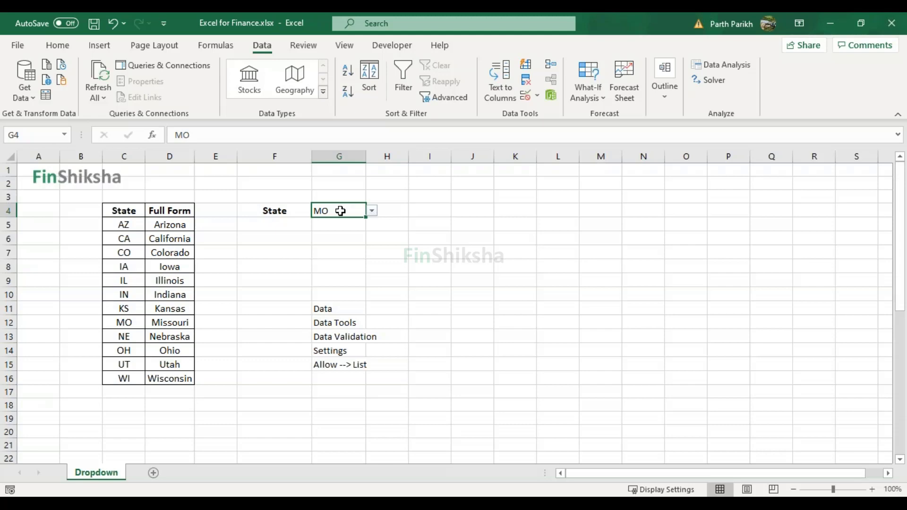
click(371, 210)
key(Escape)
Step: Edit the data validation of G4 so its list source covers C5:C20, including spare rows below the states
click(129, 391)
click(340, 213)
click(525, 95)
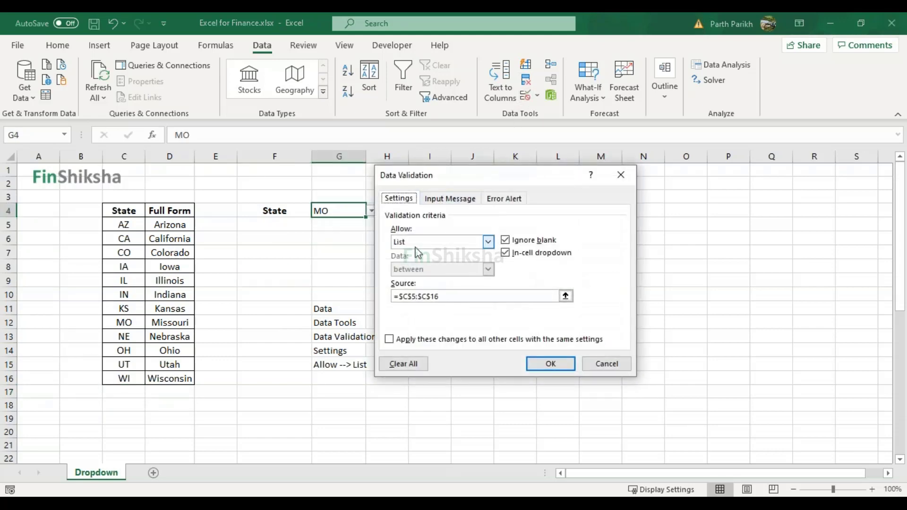
drag(458, 296, 394, 296)
key(BackSpace)
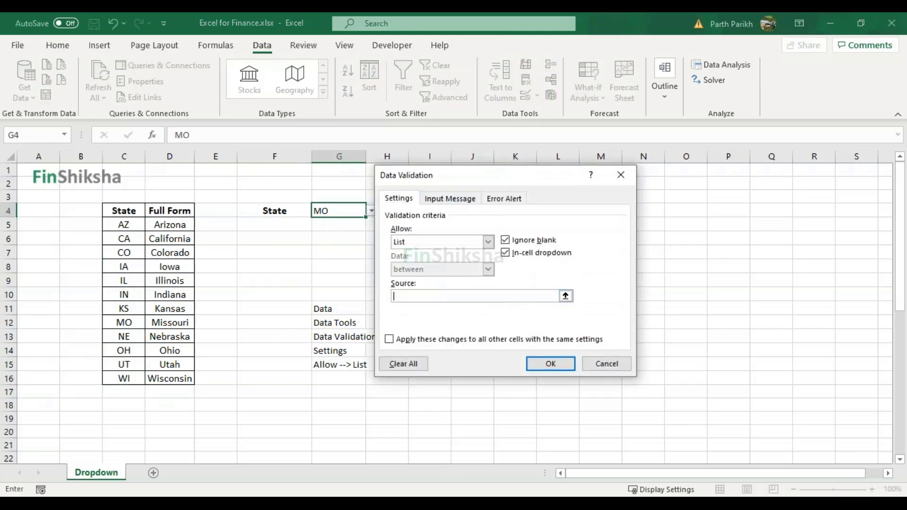
click(136, 225)
key(shift+Down)
key(shift+Down)
key(shift+Down)
key(shift+Down)
key(shift+Down)
key(shift+Down)
key(shift+Down)
key(shift+Down)
key(shift+Down)
key(shift+Down)
key(shift+Down)
key(shift+Down)
key(shift+Down)
key(shift+Down)
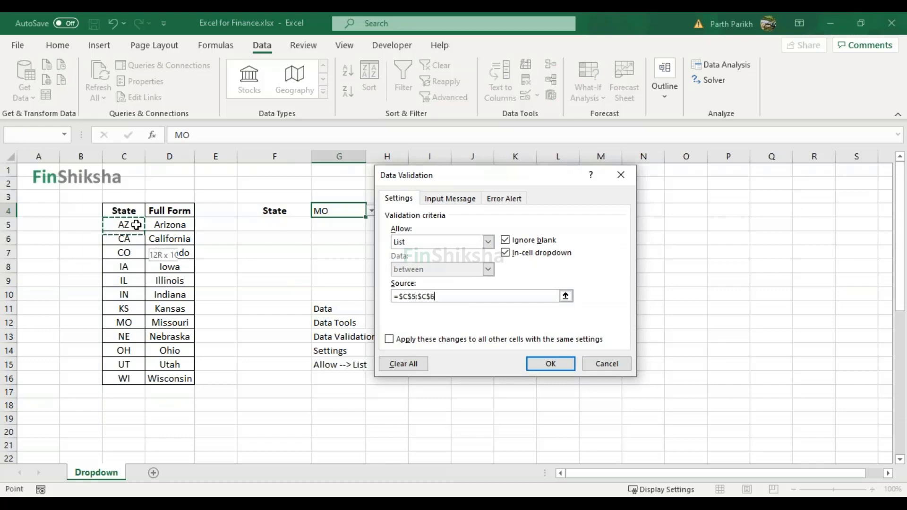
key(shift+Down)
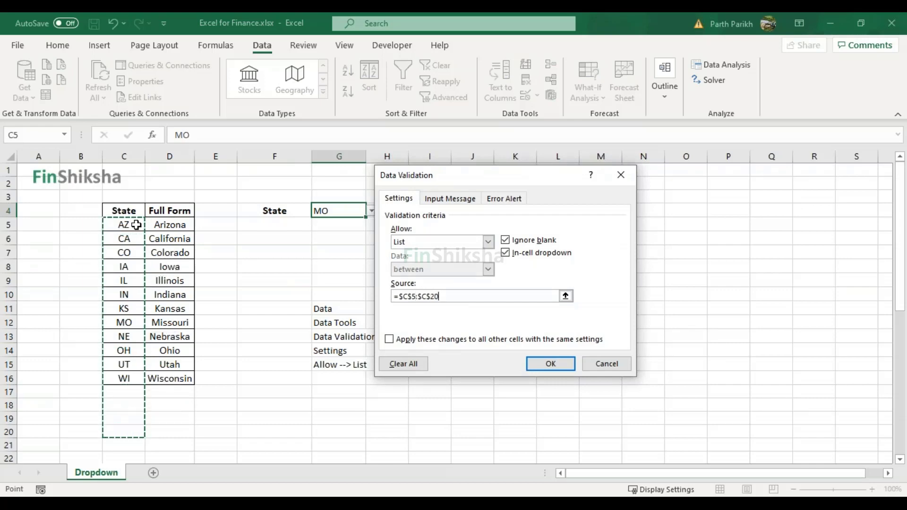
click(572, 372)
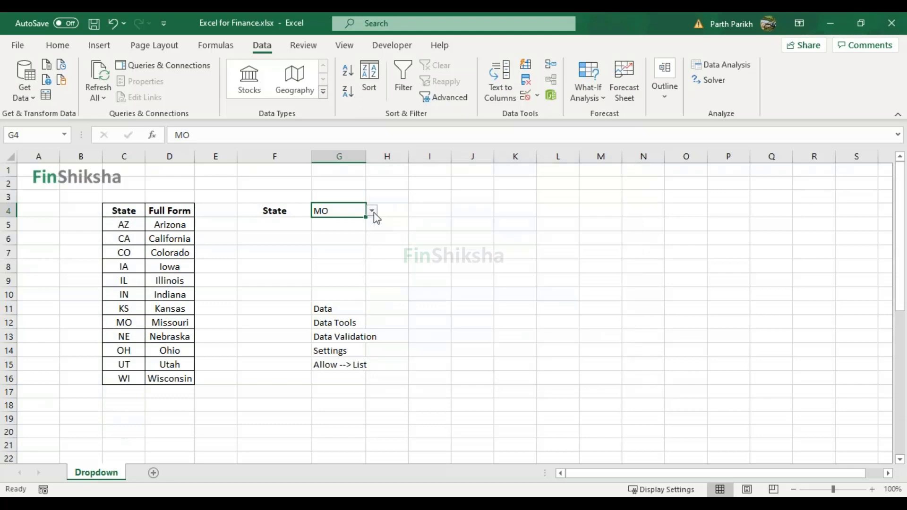
Step: Test the extended dropdown in G4 by choosing UT and finally a blank entry from the list's end
click(388, 212)
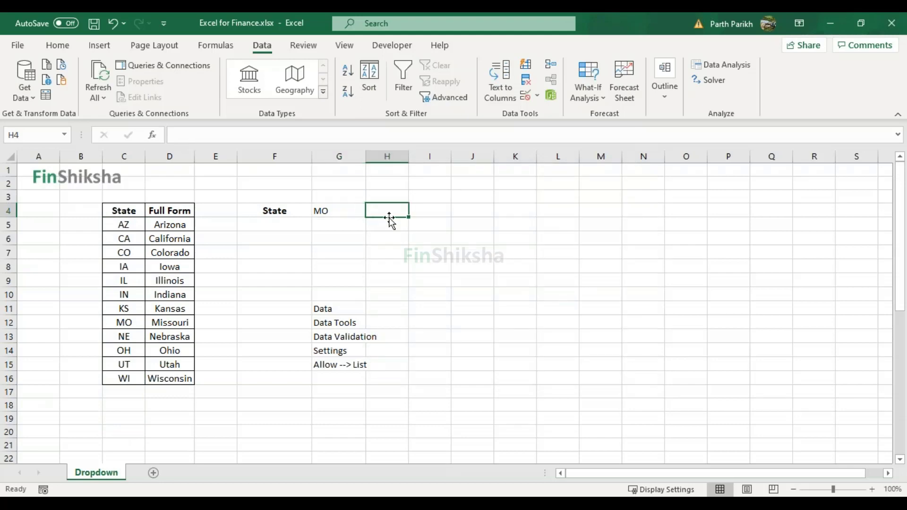
click(344, 210)
click(372, 211)
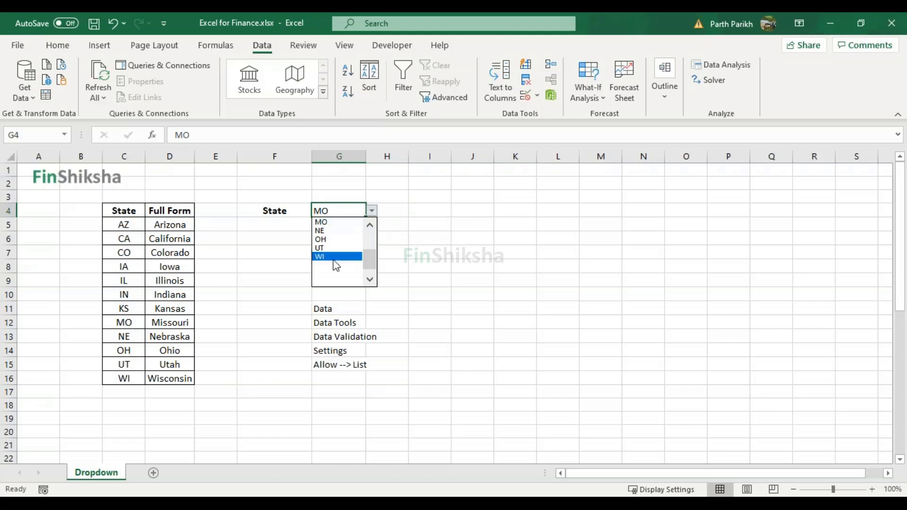
click(330, 264)
click(372, 210)
click(338, 239)
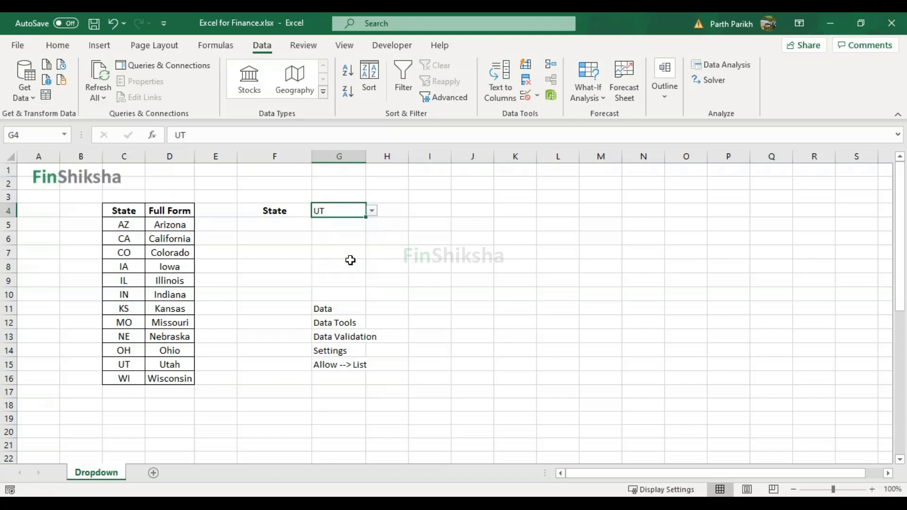
click(372, 211)
click(348, 282)
Step: Copy the state codes from C5:C16 into column E starting at E5
click(128, 225)
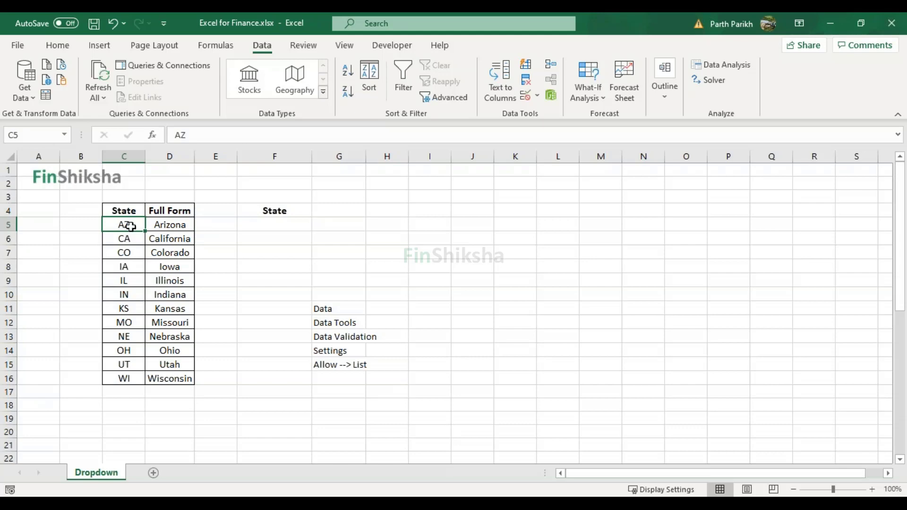
drag(129, 225, 130, 377)
key(ctrl+c)
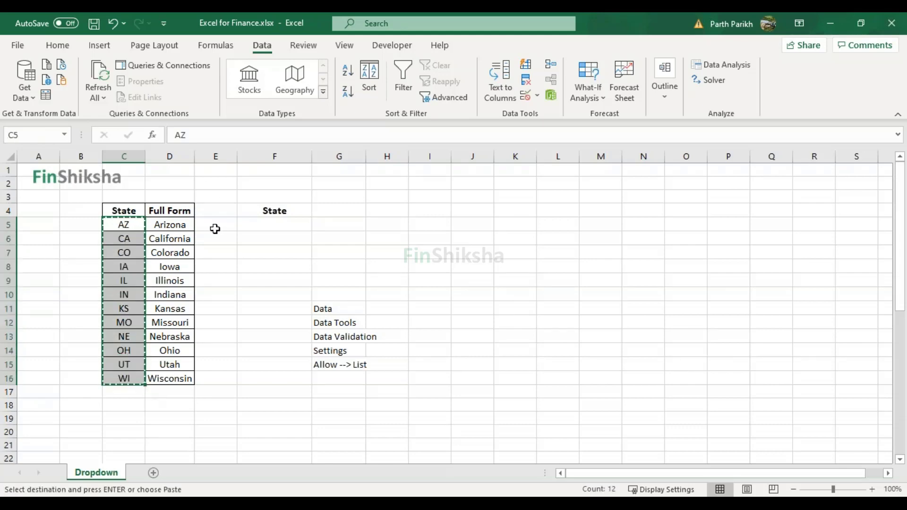
click(215, 225)
key(ctrl+v)
key(Escape)
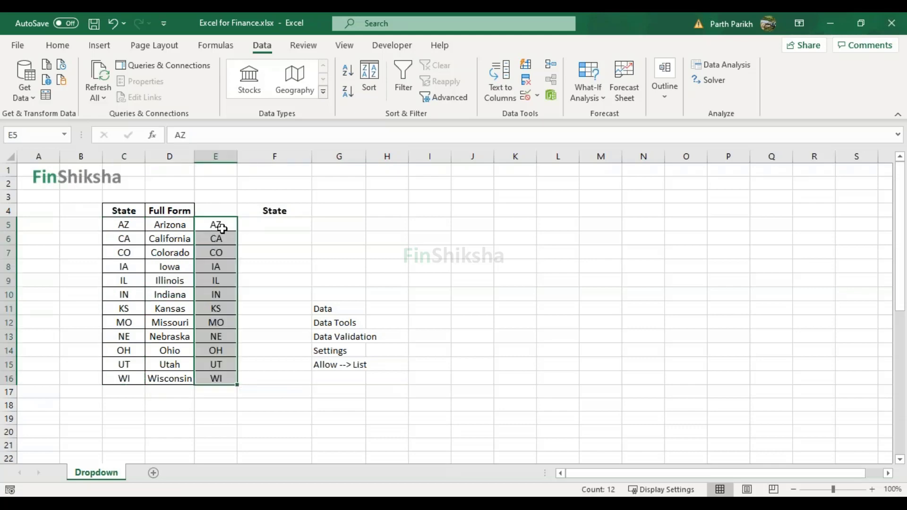
Step: Move the codes AZ to IN from E5:E10 down to E11:E16
drag(217, 227, 224, 295)
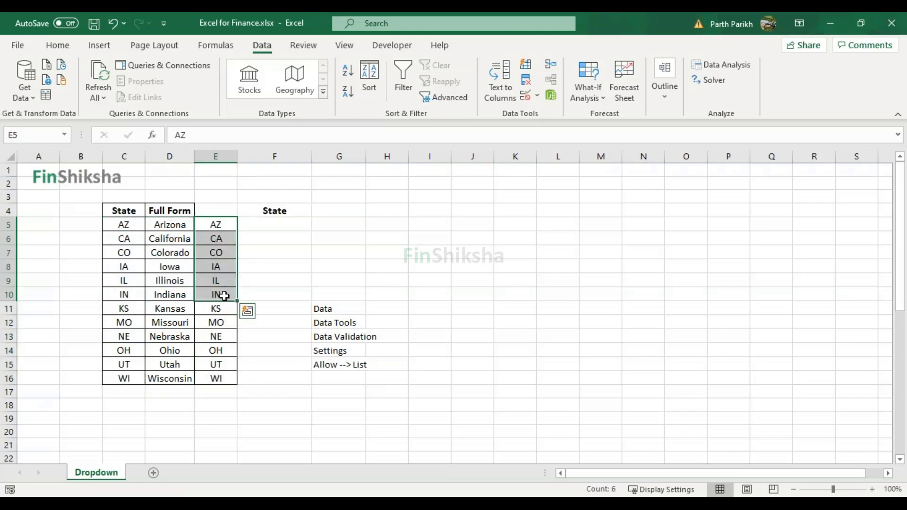
key(ctrl+x)
click(216, 308)
key(ctrl+v)
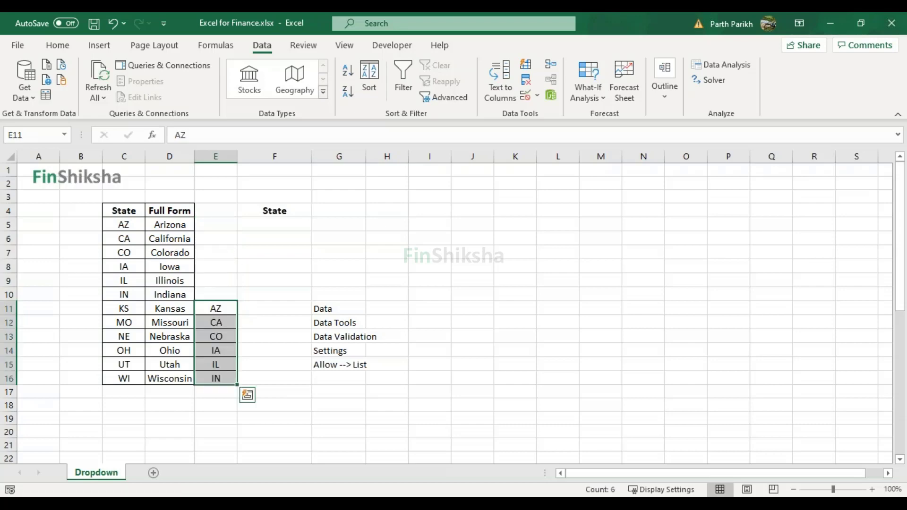
Step: Copy the codes KS to WI from C11:C16 into E5:E10 to complete the reordered list
click(137, 296)
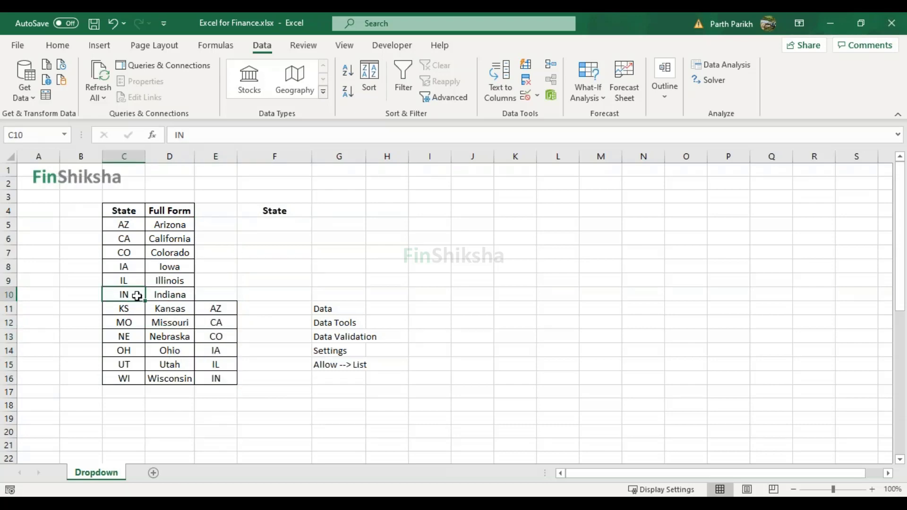
drag(129, 308, 134, 380)
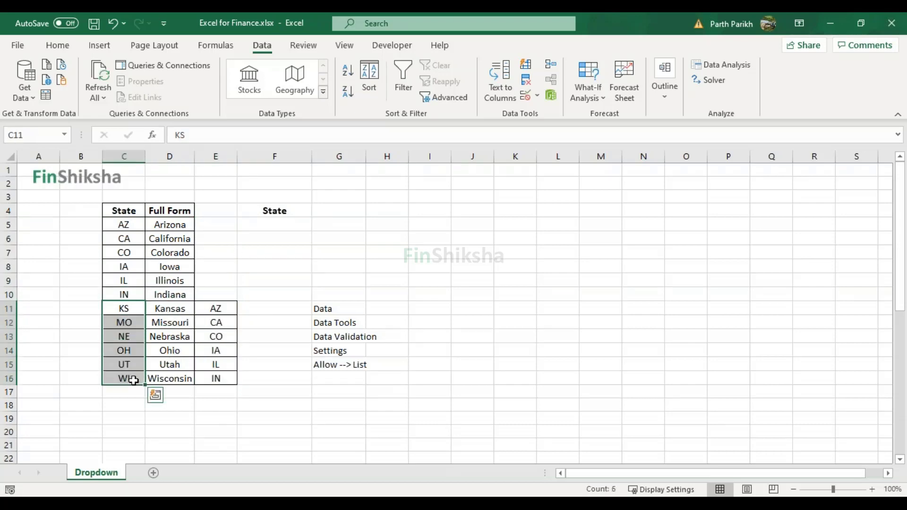
key(ctrl+c)
click(215, 223)
key(ctrl+v)
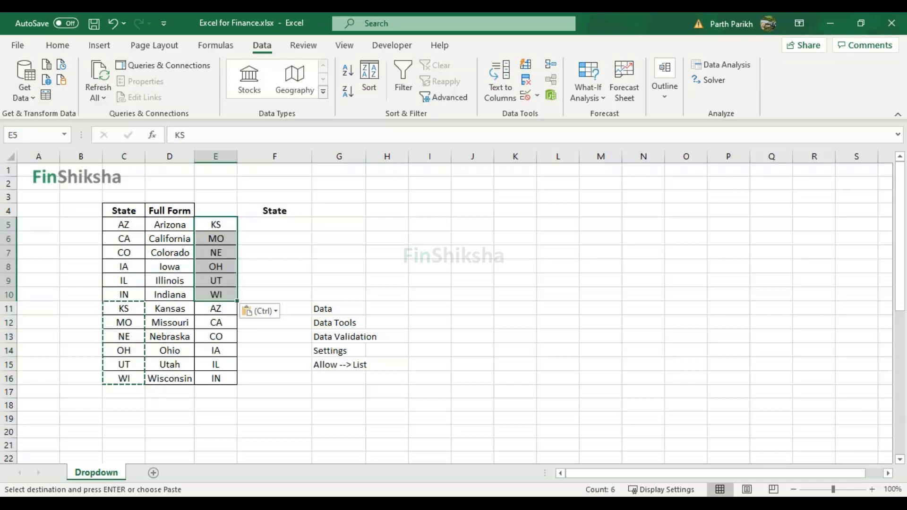
key(Escape)
Step: Enter the label "List Number 2" in cell F5 below the State label
click(299, 226)
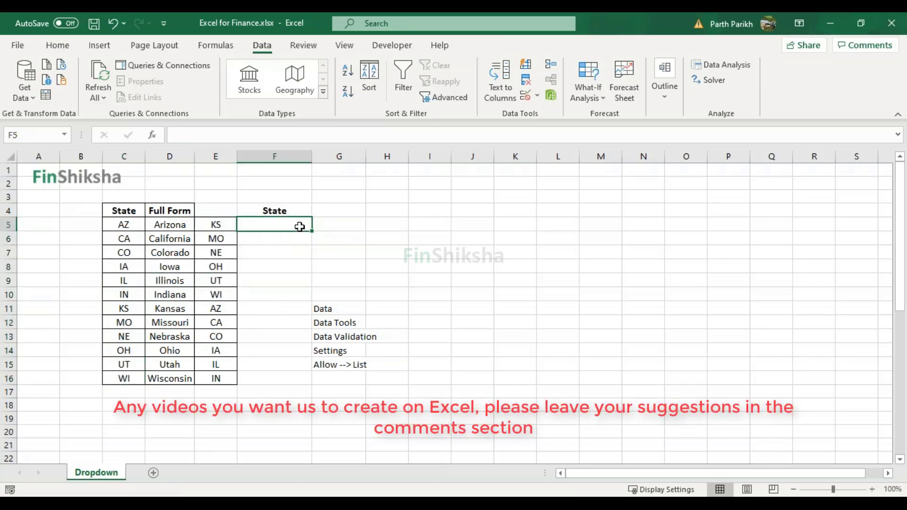
text(List Num)
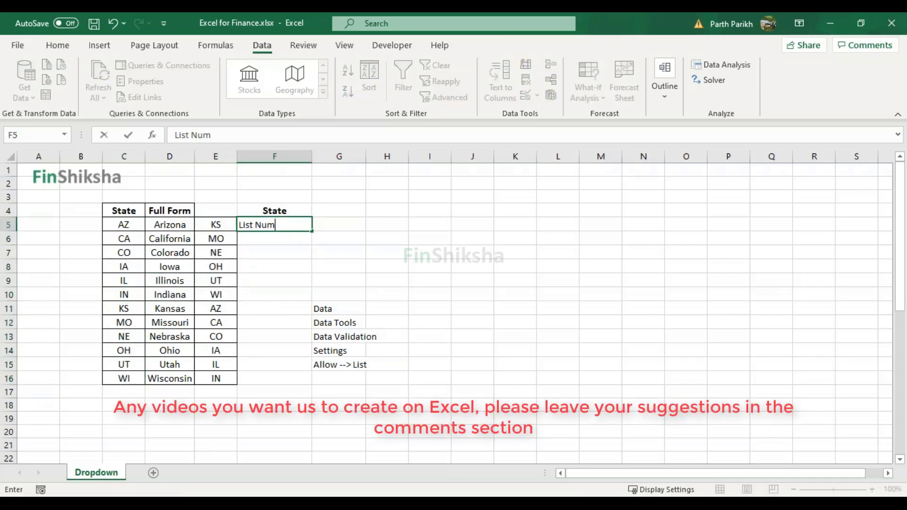
text(ber 2)
key(Tab)
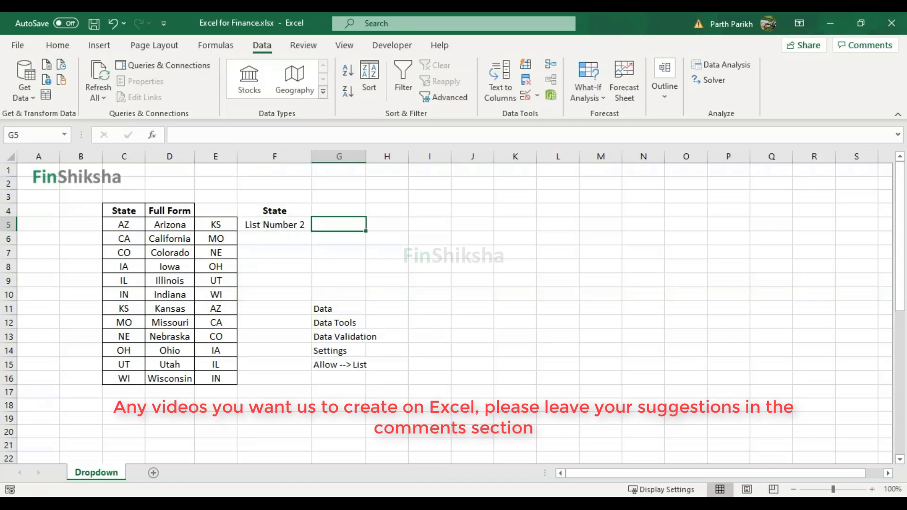
Step: Add list data validation to cell G5 using the reordered state codes in E5:E16 as the source
click(537, 96)
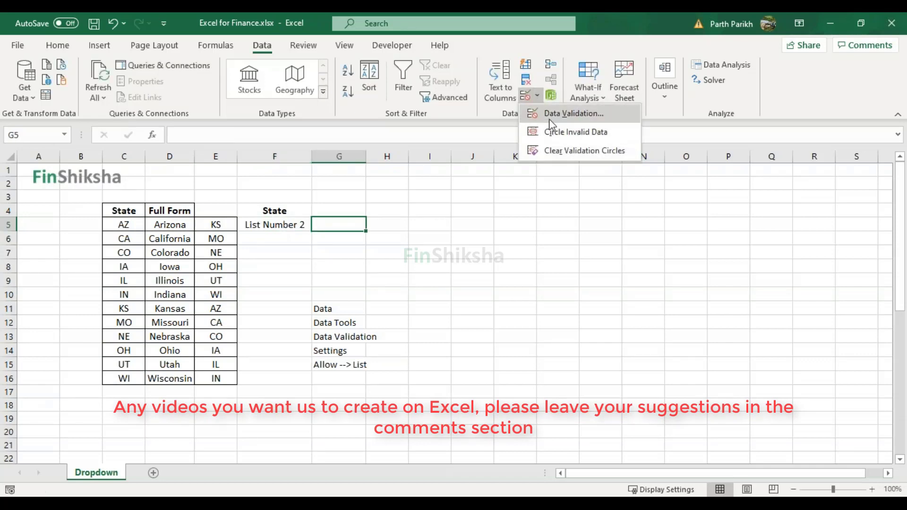
click(567, 113)
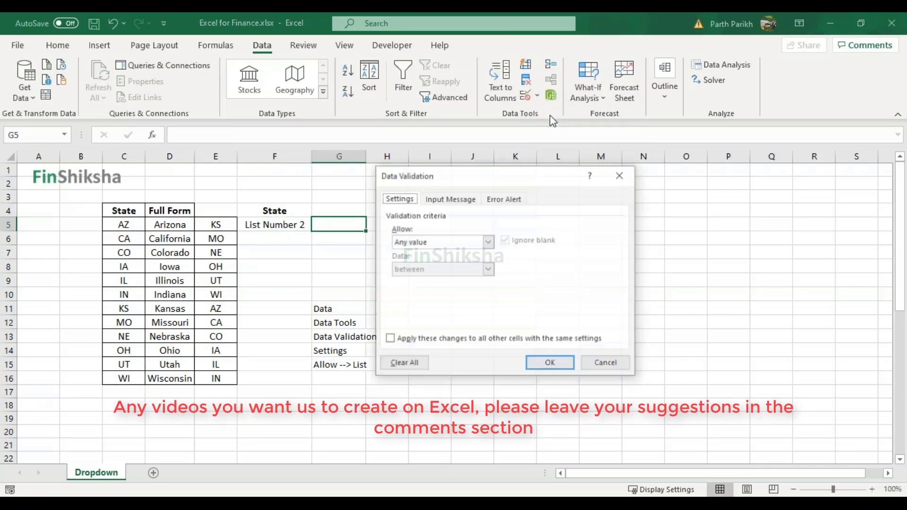
click(440, 244)
click(431, 285)
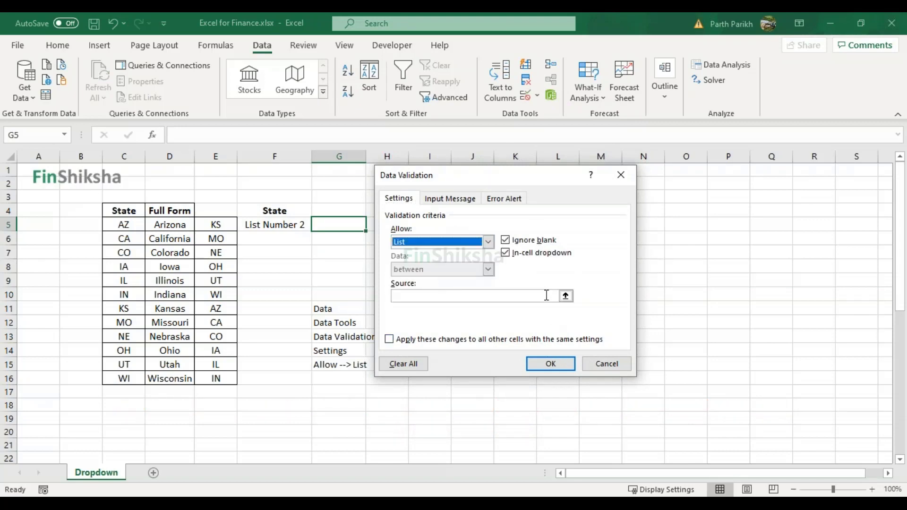
click(546, 295)
drag(228, 227, 232, 377)
click(549, 364)
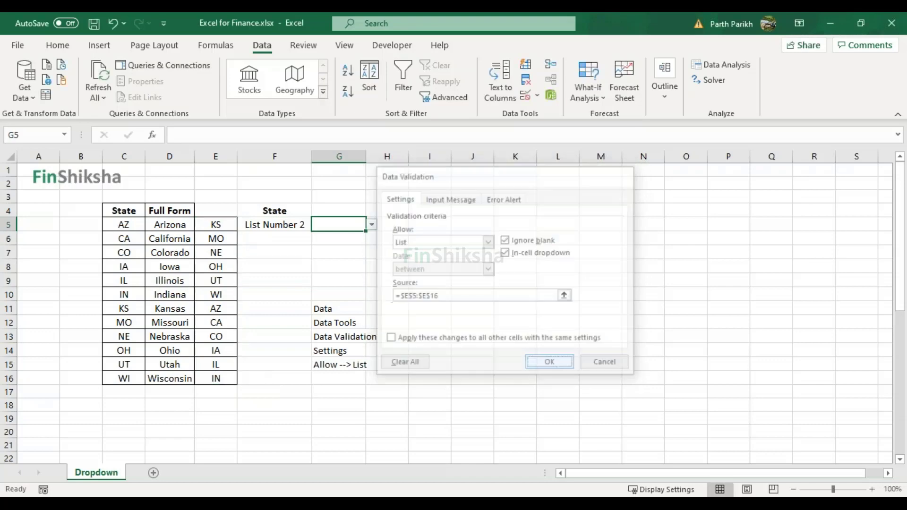
Step: Show the dropdown entries of G5, and compare their order with the codes in C5:C16 that supply the dropdown in G4
click(372, 225)
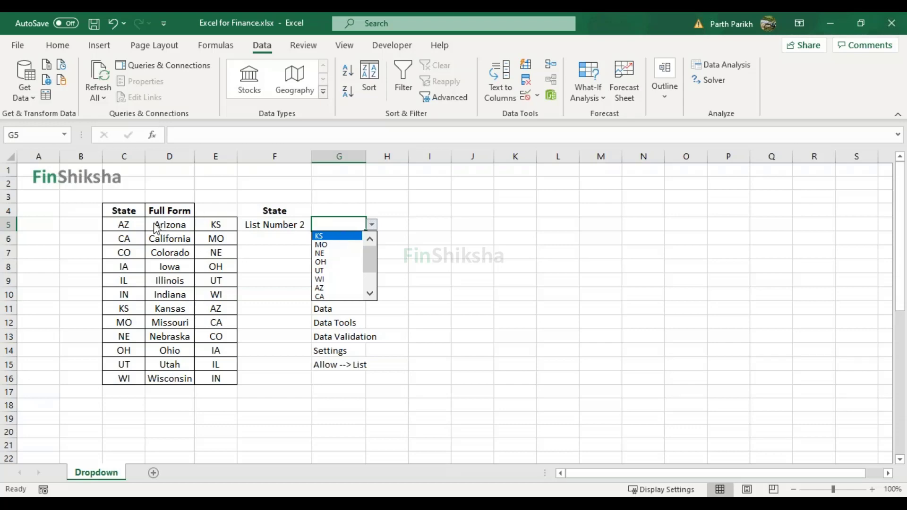
click(133, 225)
click(130, 225)
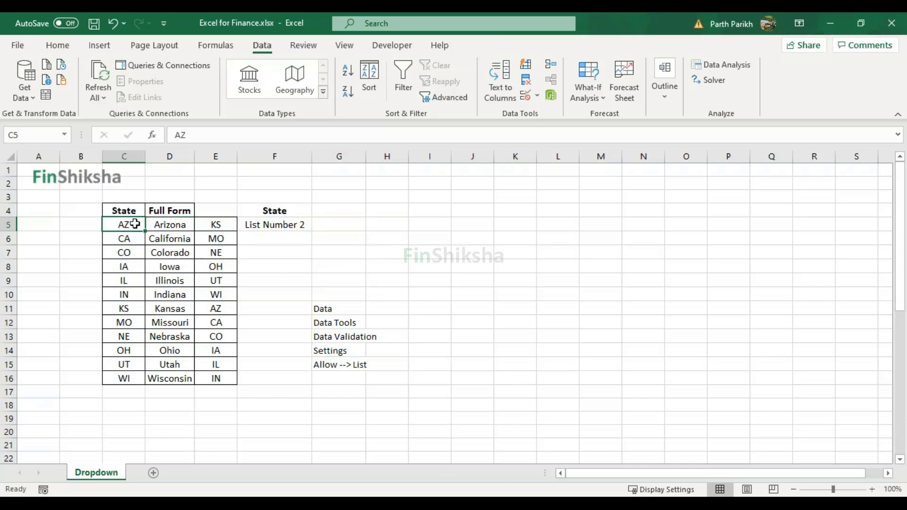
drag(134, 223, 133, 376)
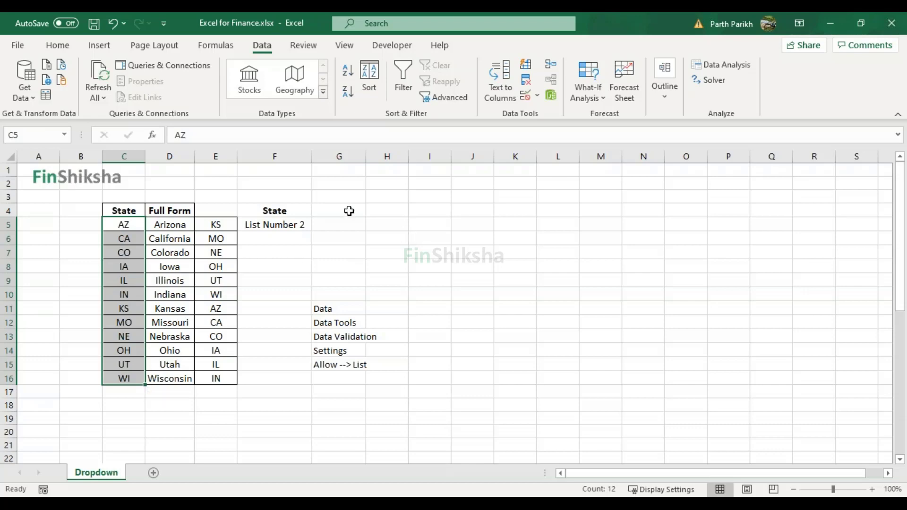
click(349, 210)
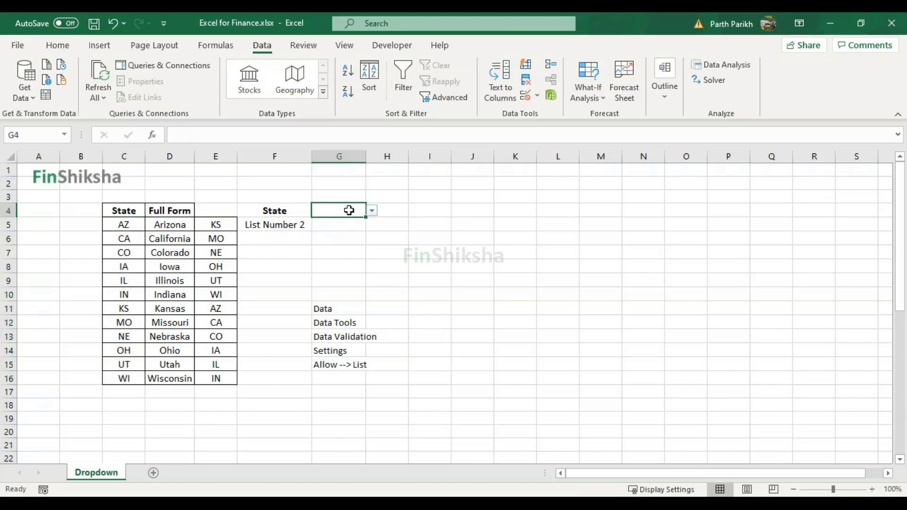